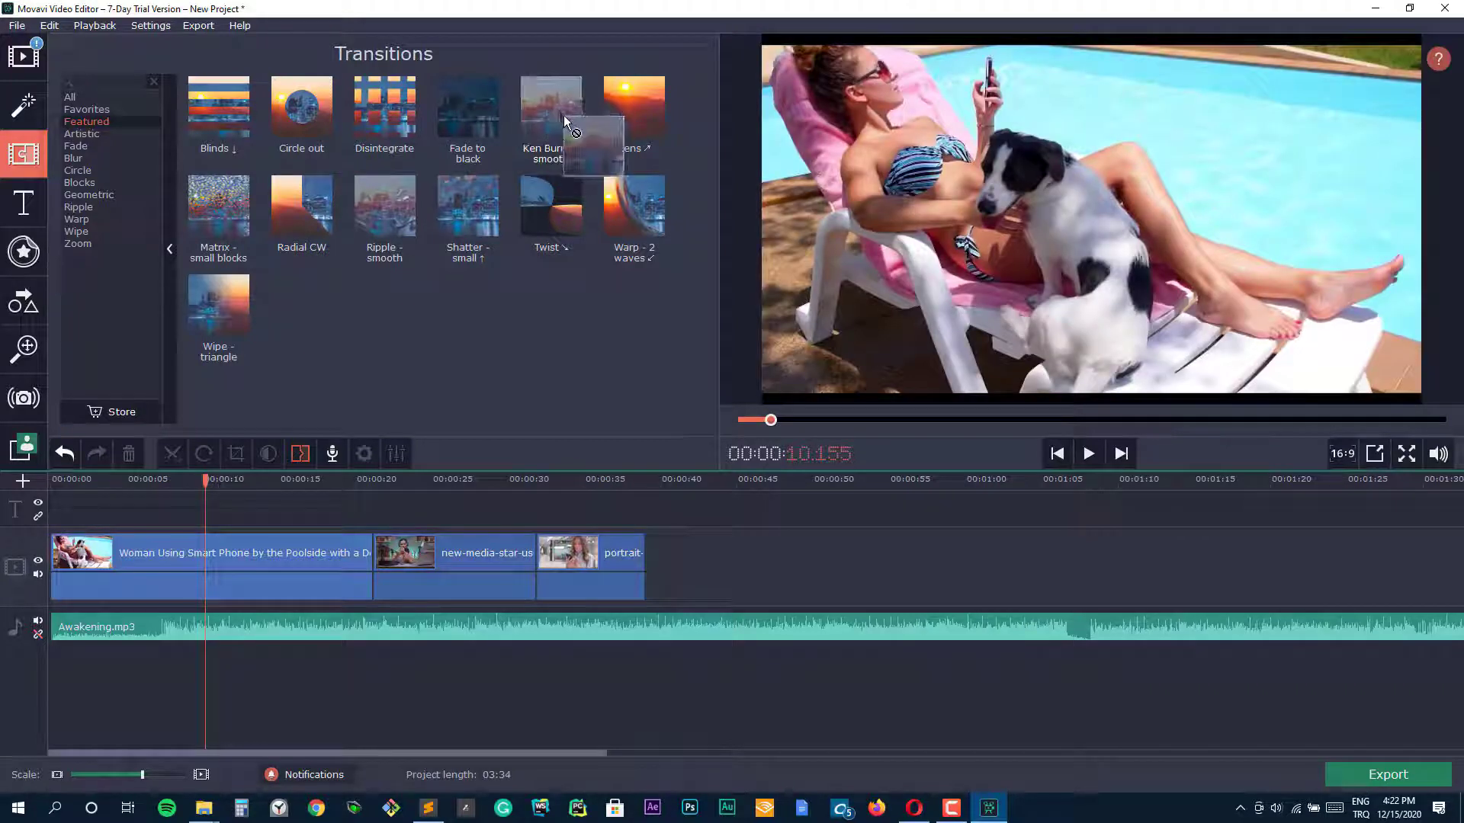
Drop a transition between the first two clips, play it back and select the second clip
{"action": "left_click_drag", "start_coordinate": [465, 109], "coordinate": [370, 561]}
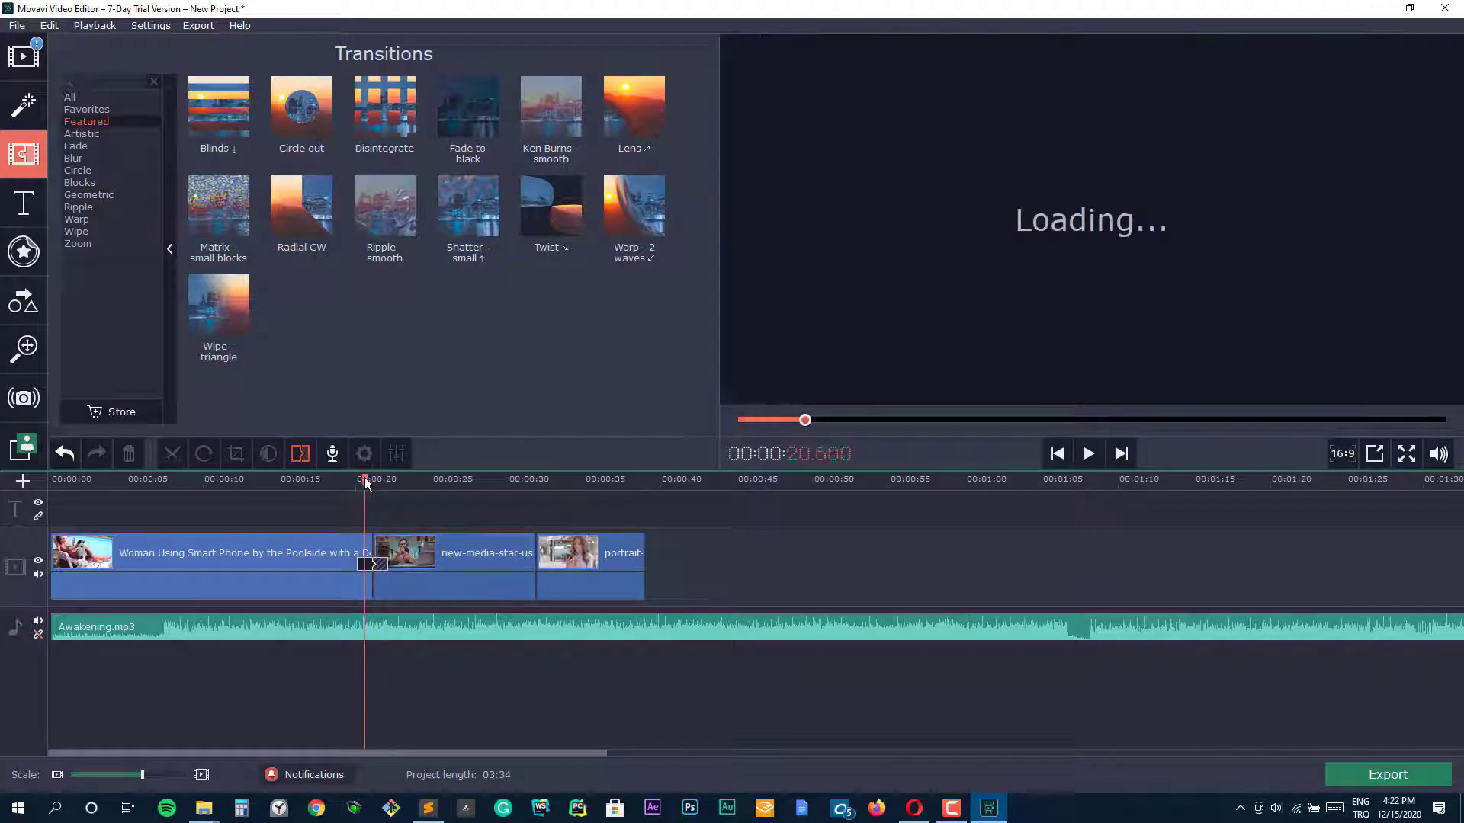
{"action": "left_click_drag", "start_coordinate": [373, 480], "coordinate": [342, 480]}
{"action": "key", "text": "space"}
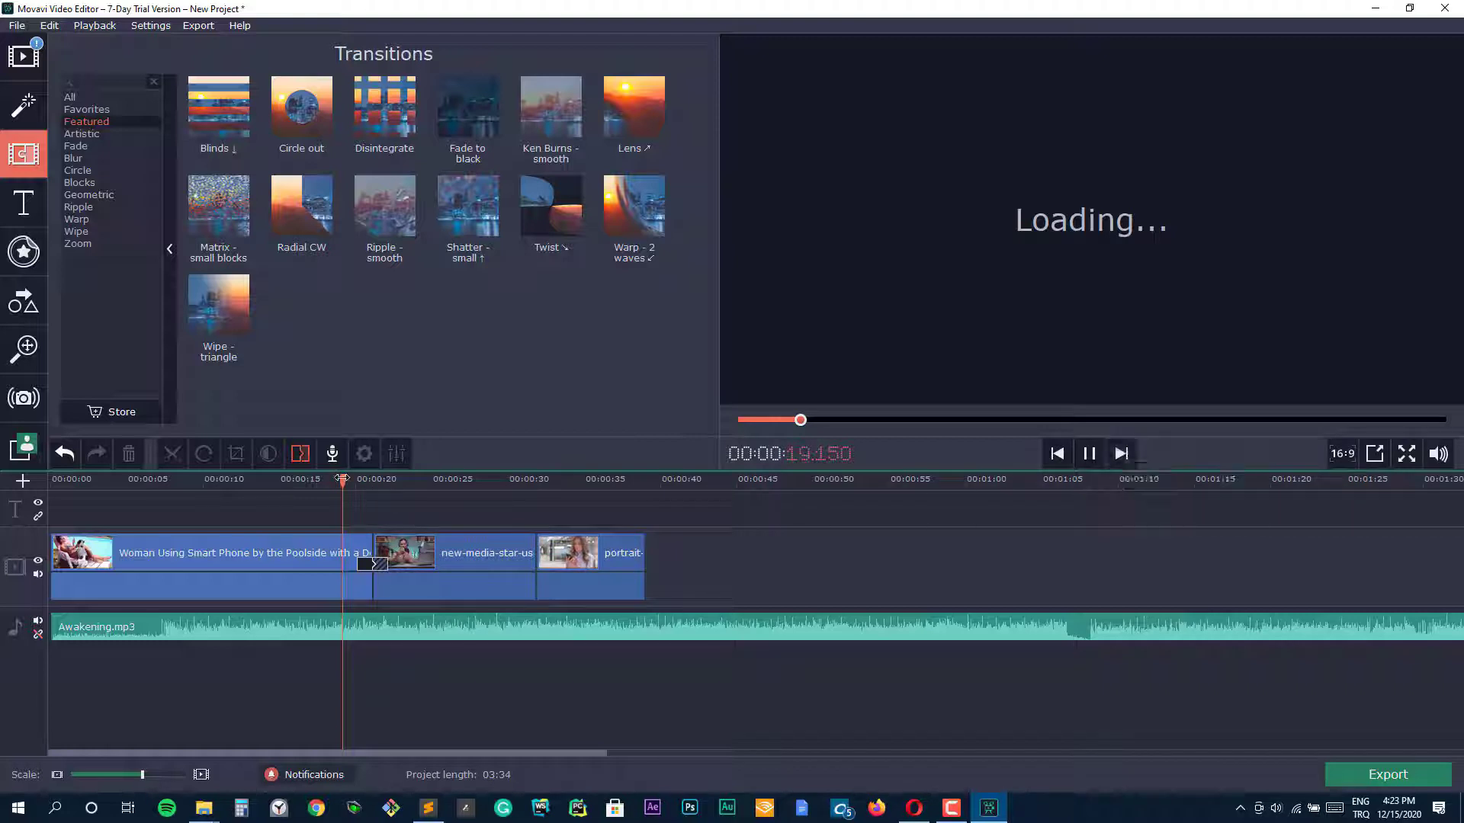
{"action": "left_click_drag", "start_coordinate": [342, 481], "coordinate": [333, 481]}
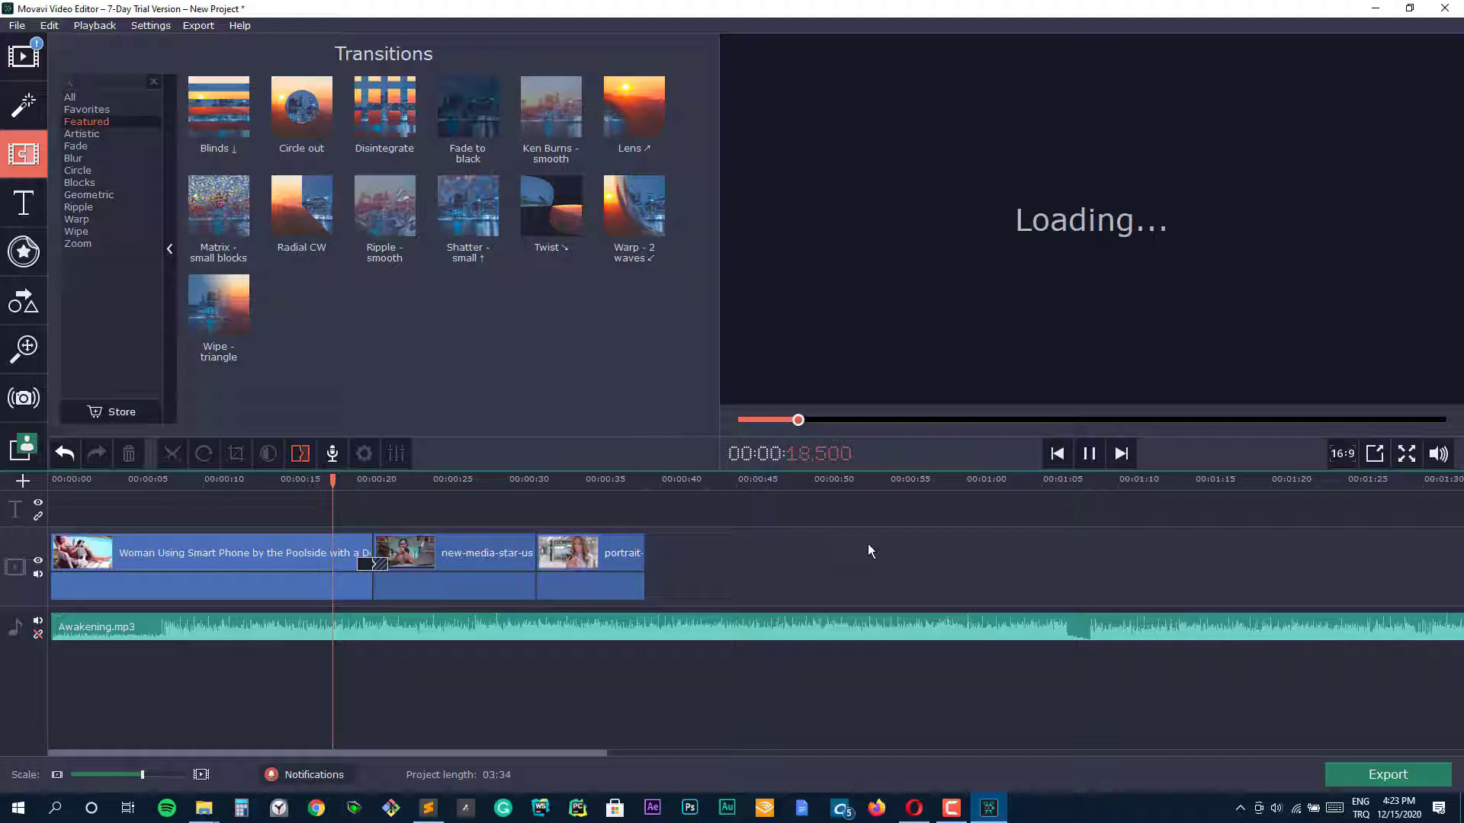
{"action": "left_click", "coordinate": [376, 560]}
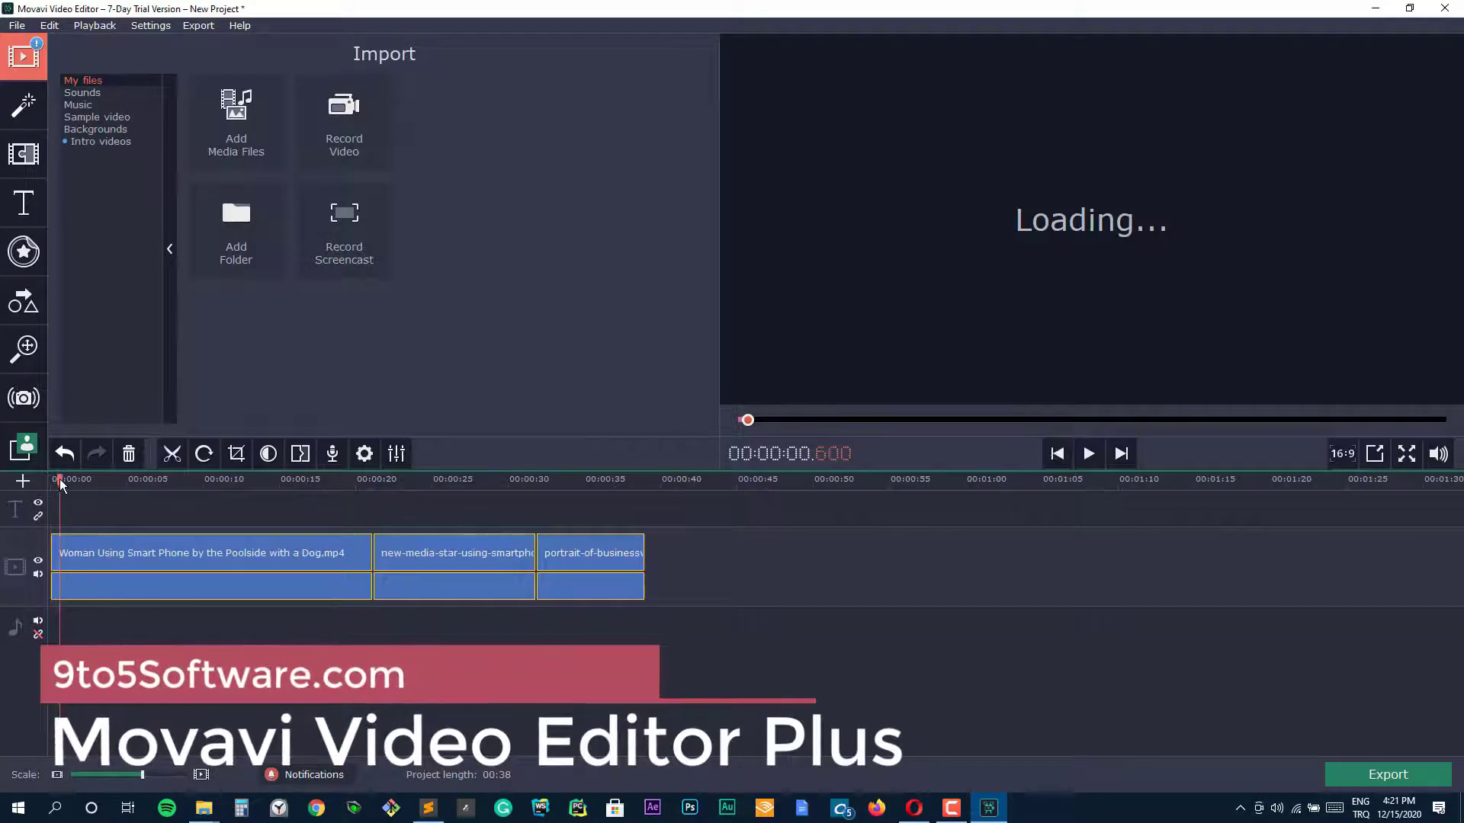
{"action": "left_click_drag", "start_coordinate": [62, 482], "coordinate": [51, 482]}
{"action": "key", "text": "space"}
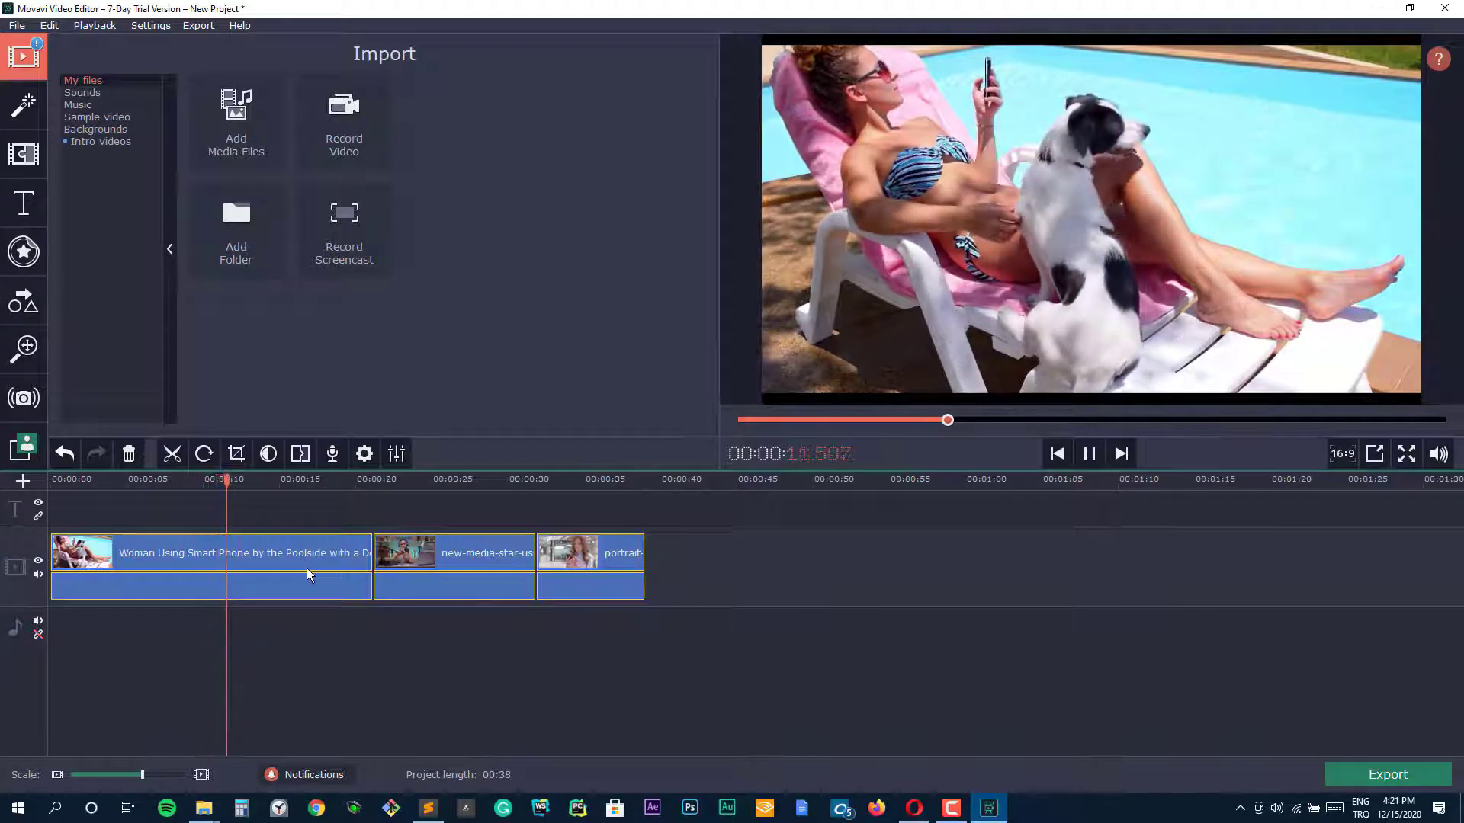
{"action": "left_click", "coordinate": [382, 491]}
{"action": "key", "text": "space"}
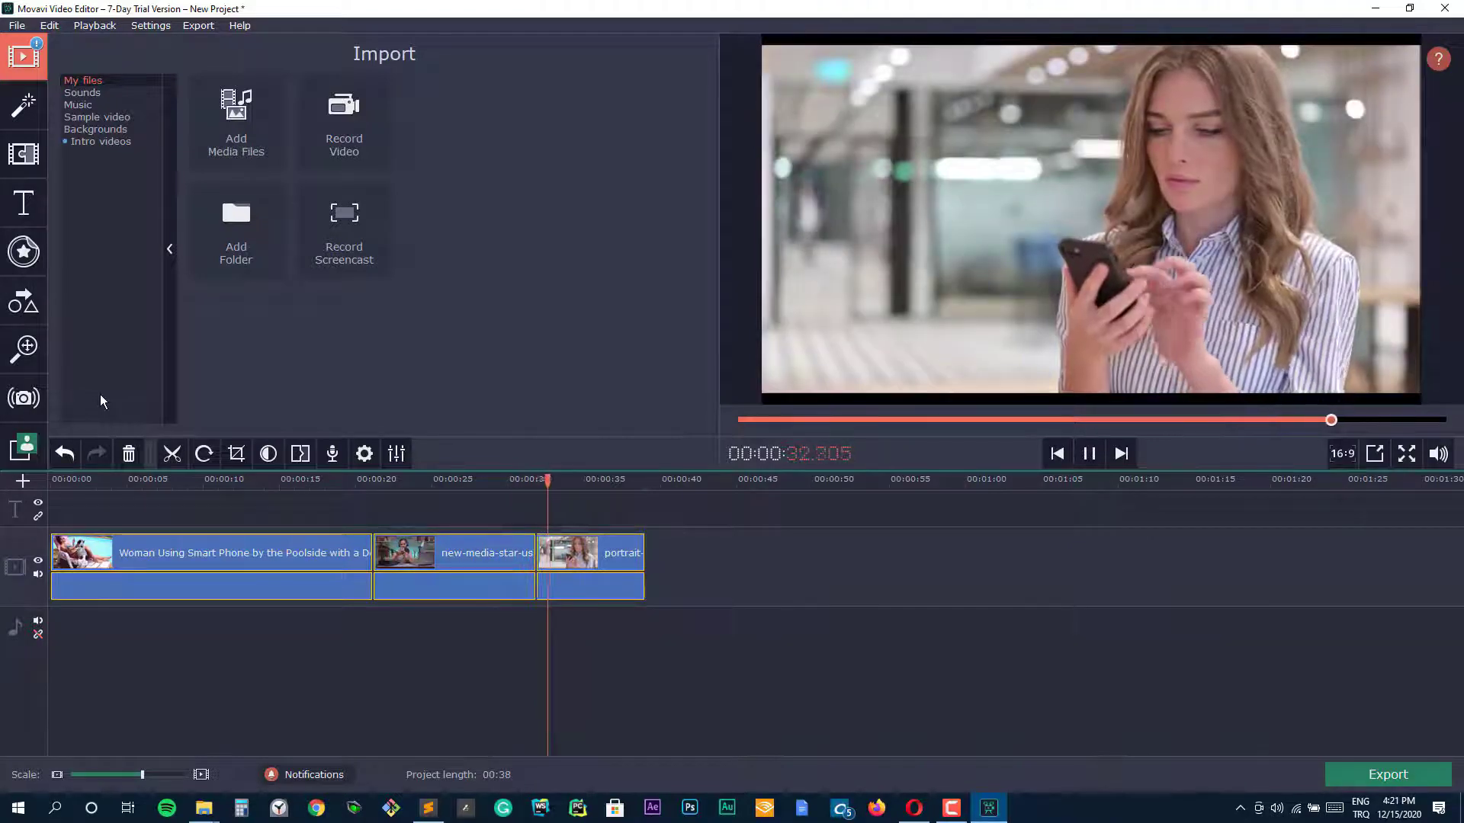
{"action": "key", "text": "space"}
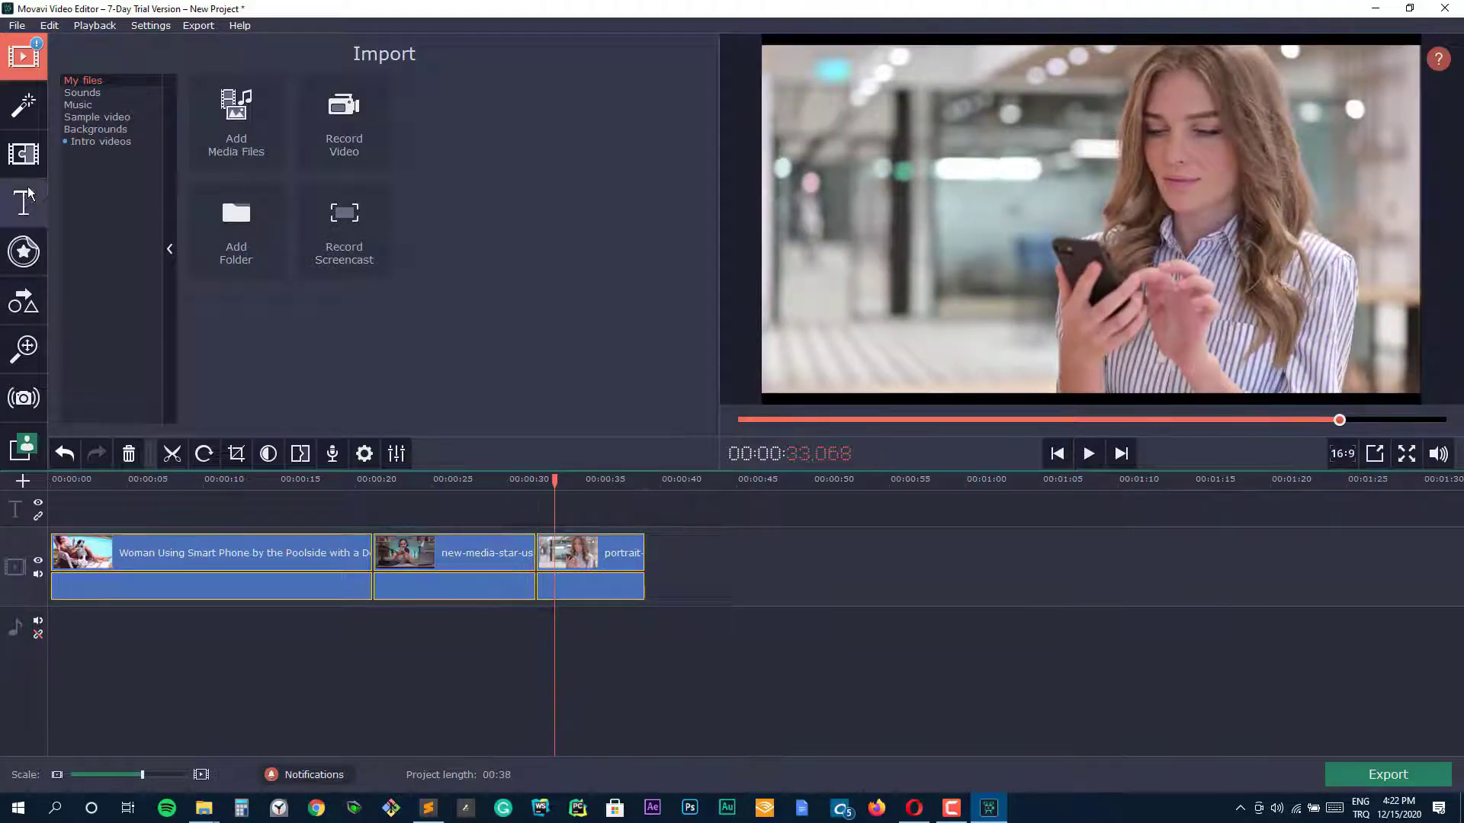
Download Awakening from built-in Music, place it on the audio track and play the project
{"action": "left_click", "coordinate": [79, 107]}
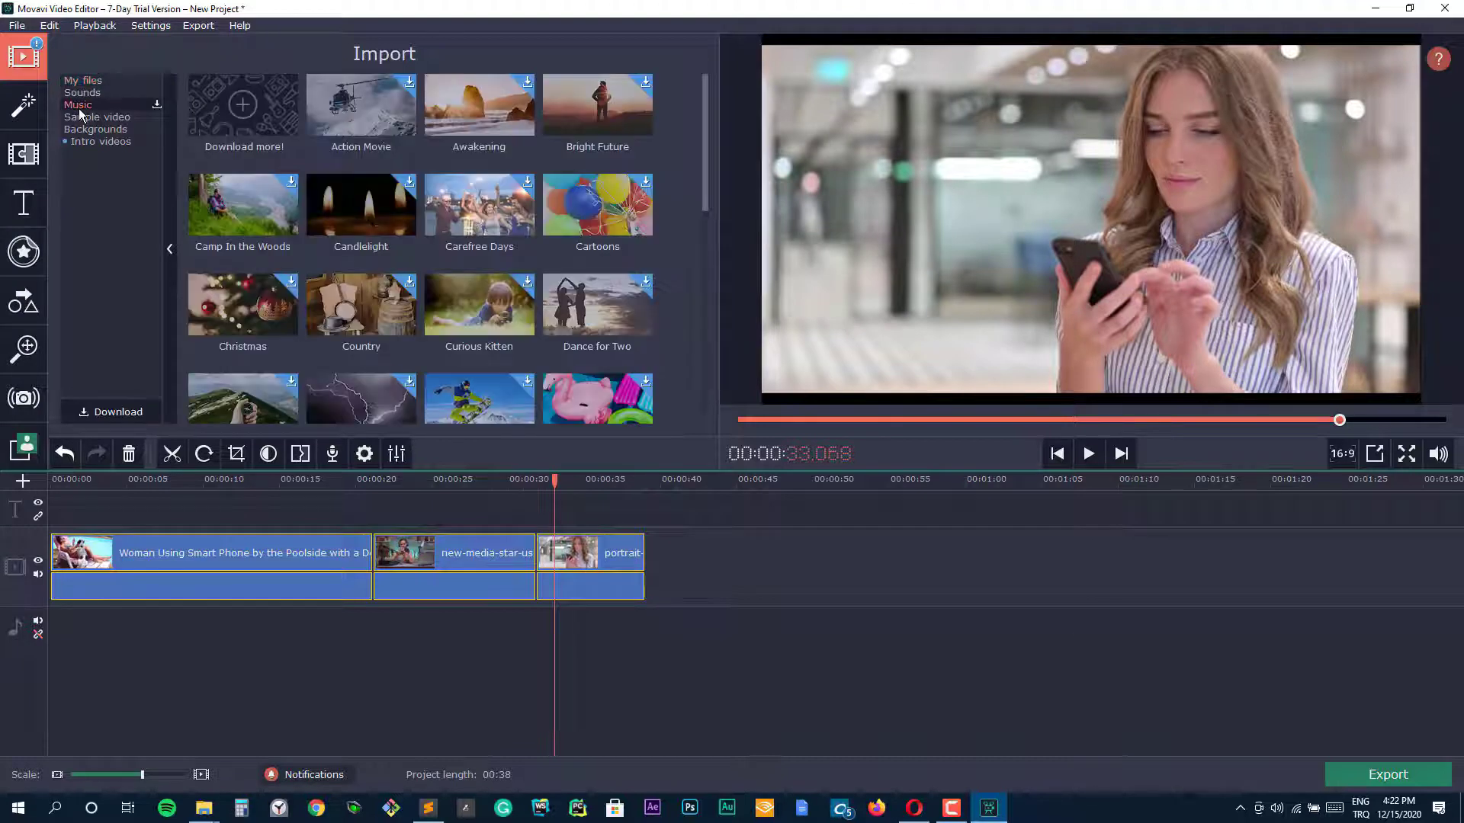
{"action": "mouse_move", "coordinate": [478, 104]}
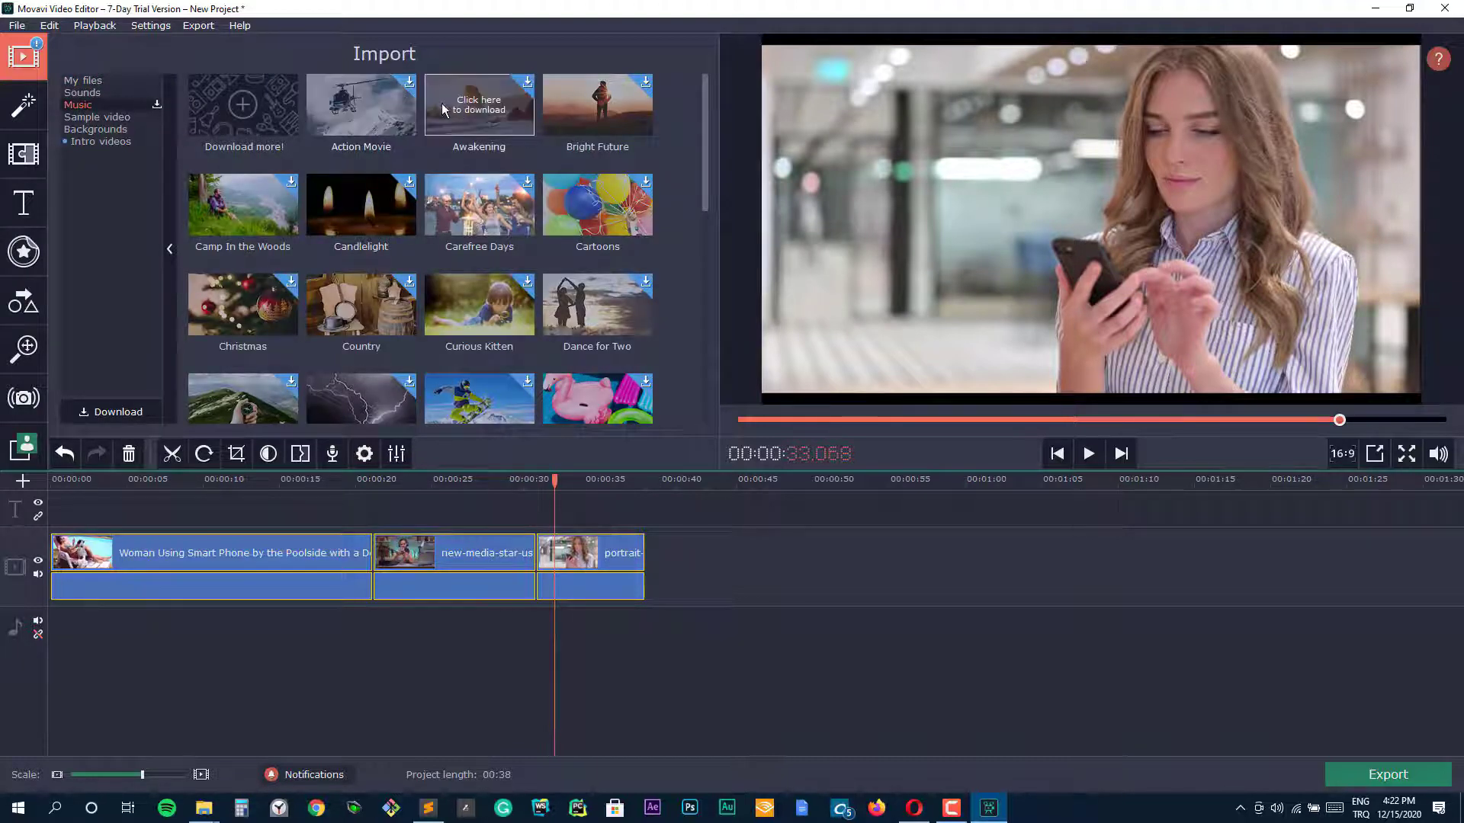
{"action": "left_click", "coordinate": [529, 84]}
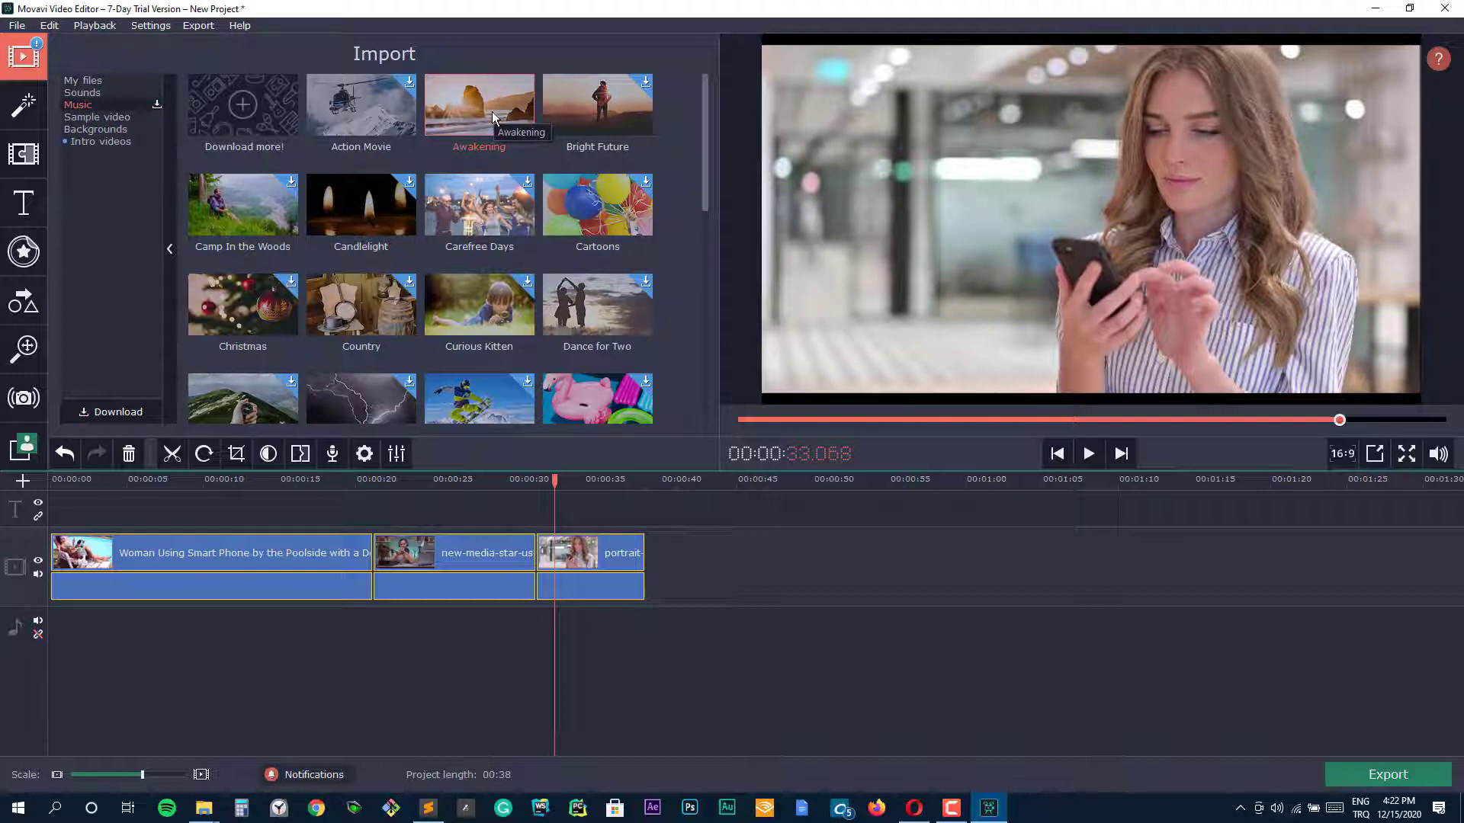
{"action": "mouse_move", "coordinate": [494, 115]}
{"action": "left_mouse_down"}
{"action": "mouse_move", "coordinate": [51, 615]}
{"action": "mouse_move", "coordinate": [46, 664]}
{"action": "left_mouse_up"}
{"action": "key", "text": "space"}
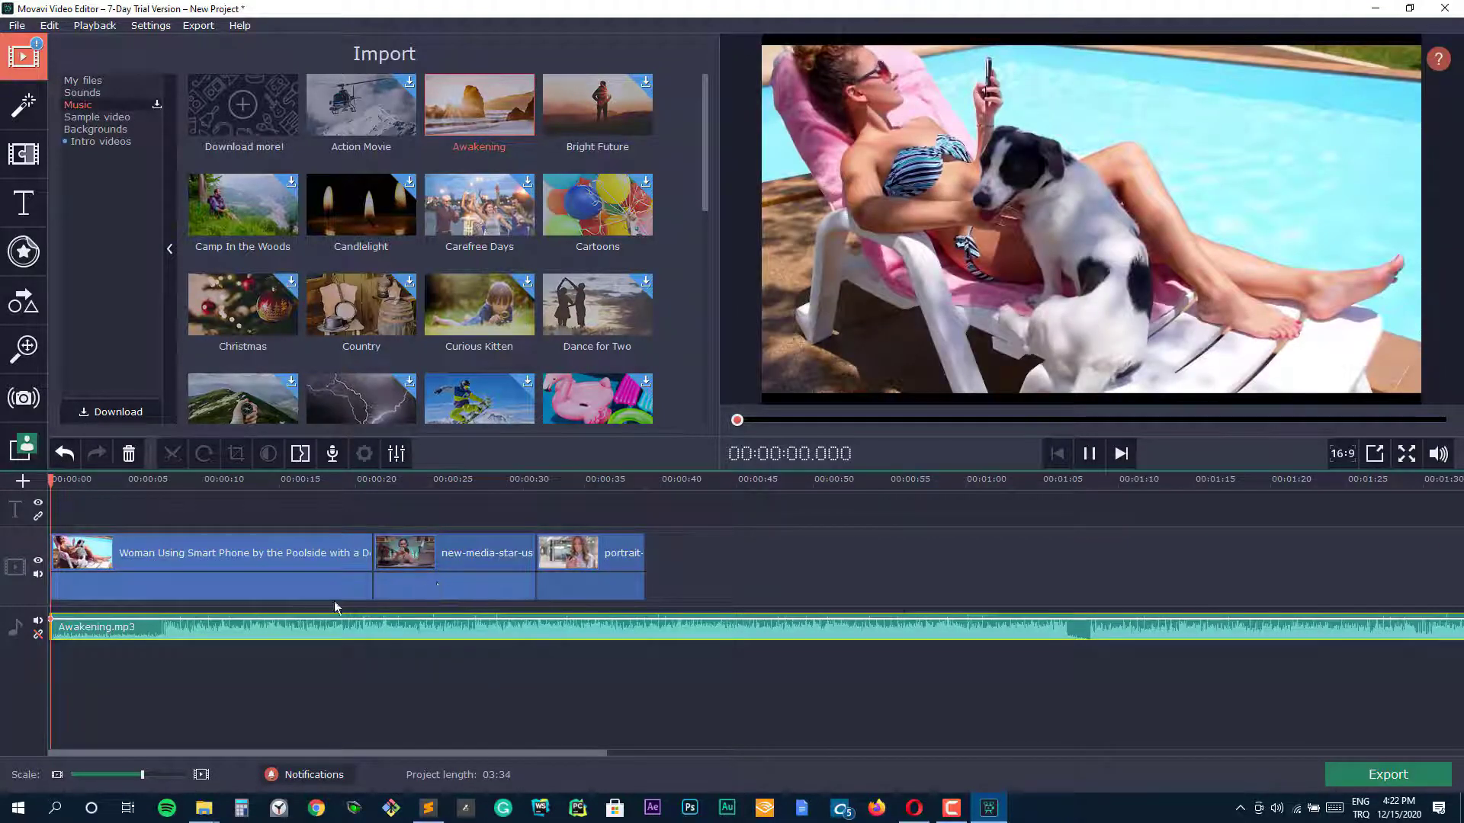
Play from the start, check system volume, then show Transitions and dismiss its tutorial overlay
{"action": "key", "text": "space"}
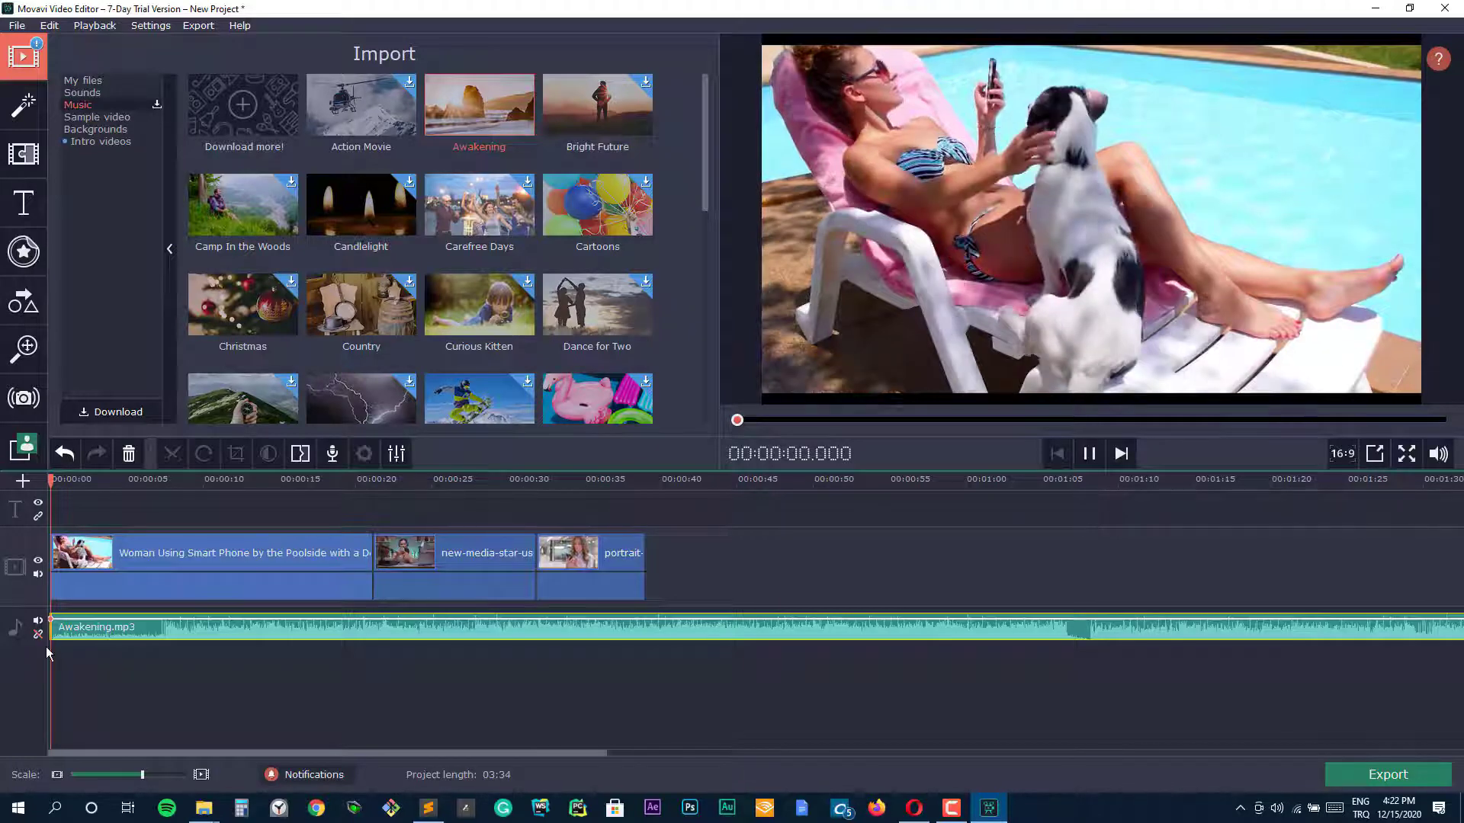
{"action": "left_click", "coordinate": [1277, 809]}
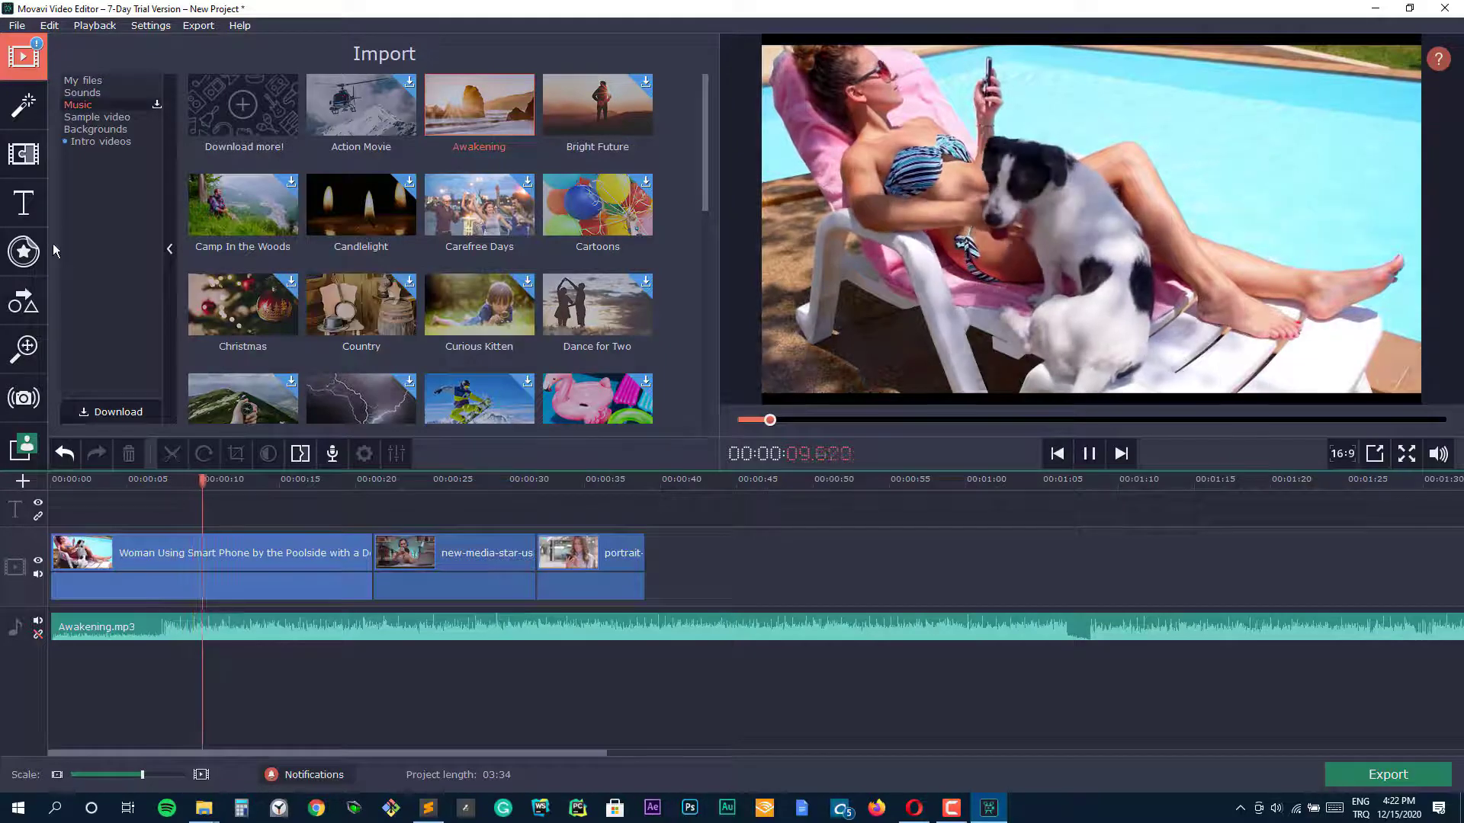
{"action": "left_click", "coordinate": [23, 155]}
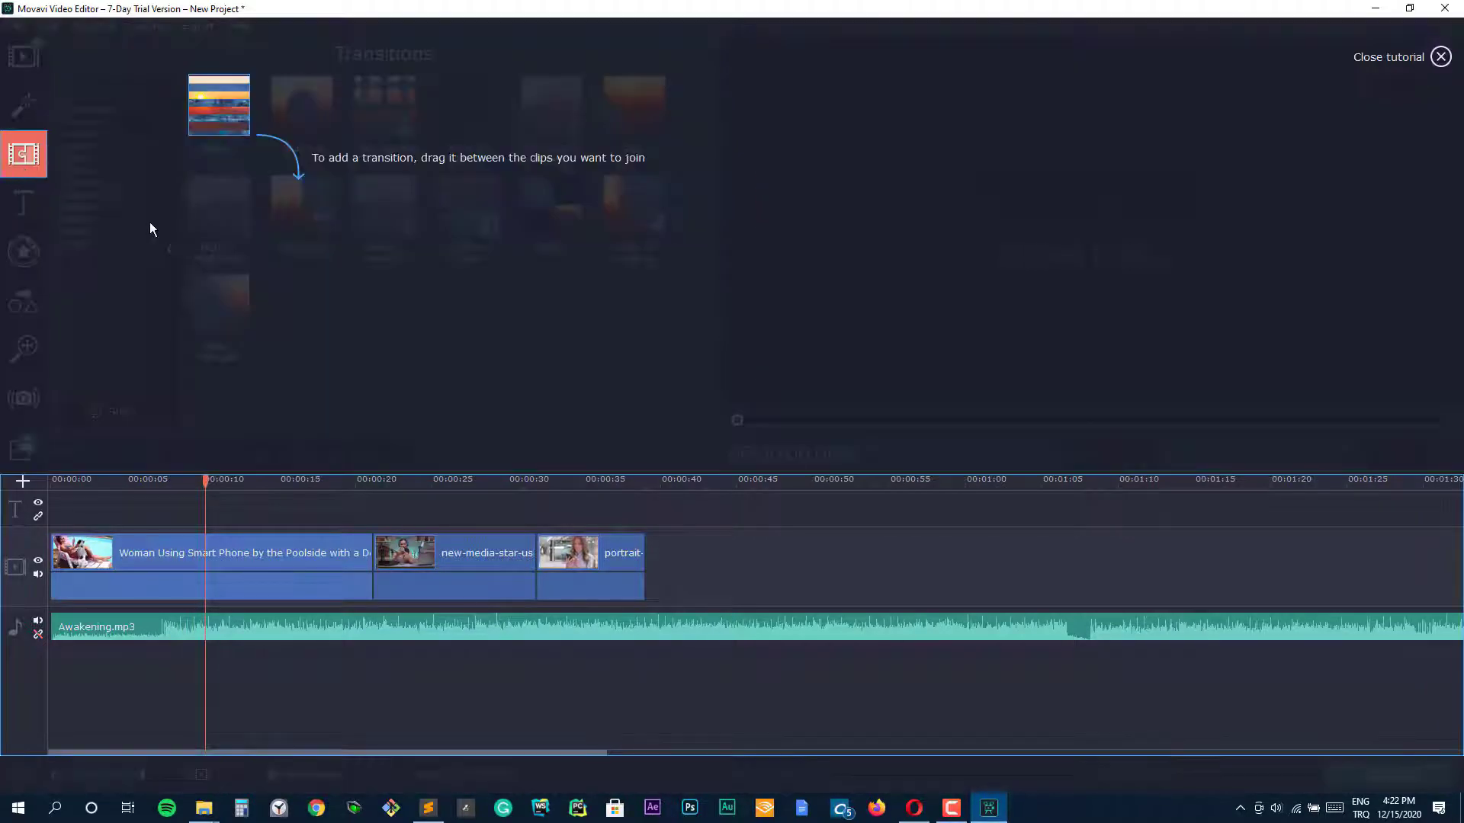
{"action": "left_click", "coordinate": [369, 355]}
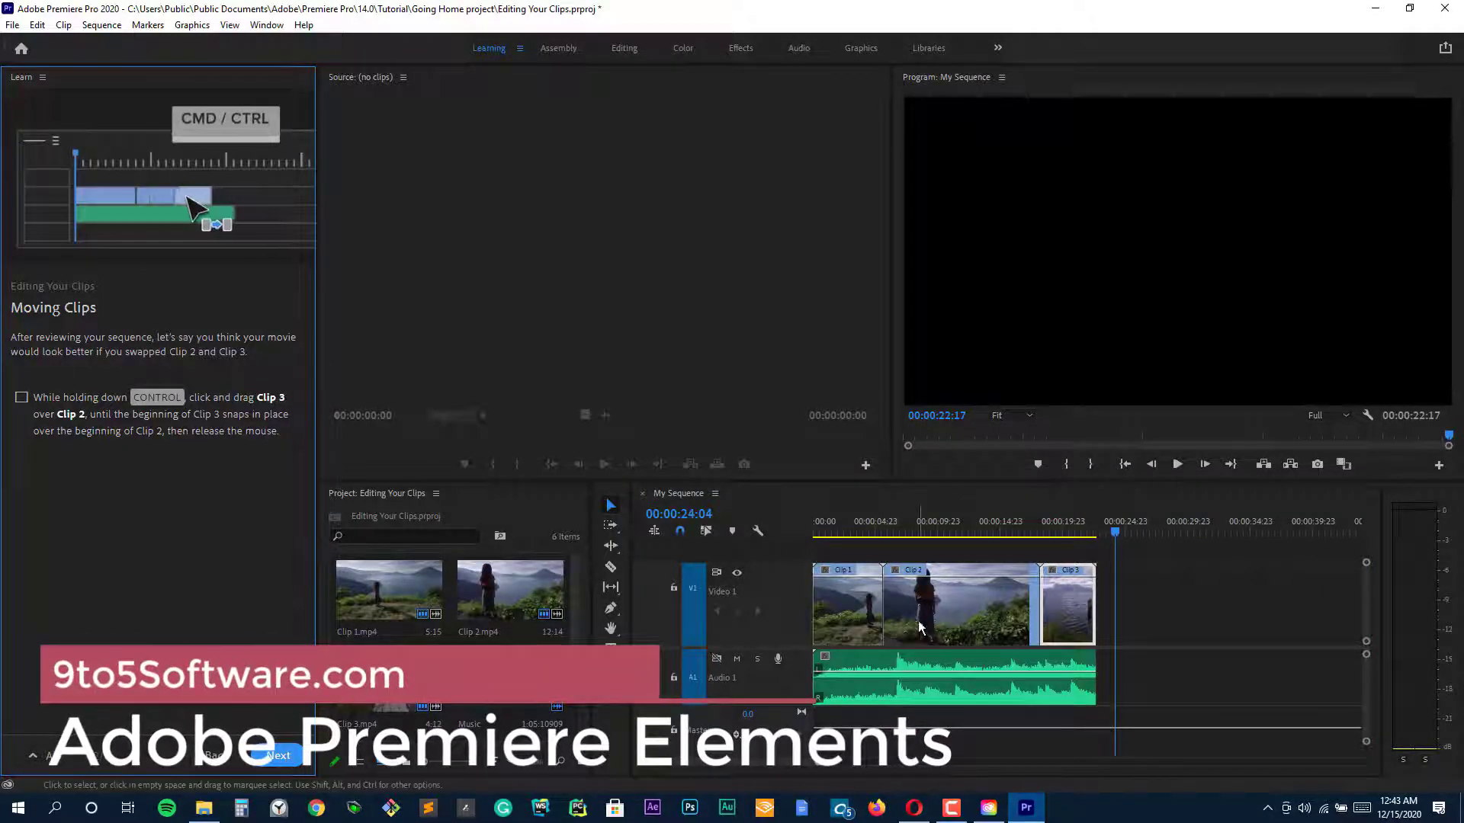
Move Clip 3 ahead of Clip 2, preview the reordered start and advance to Trimming Clips
{"action": "left_click", "coordinate": [1058, 620]}
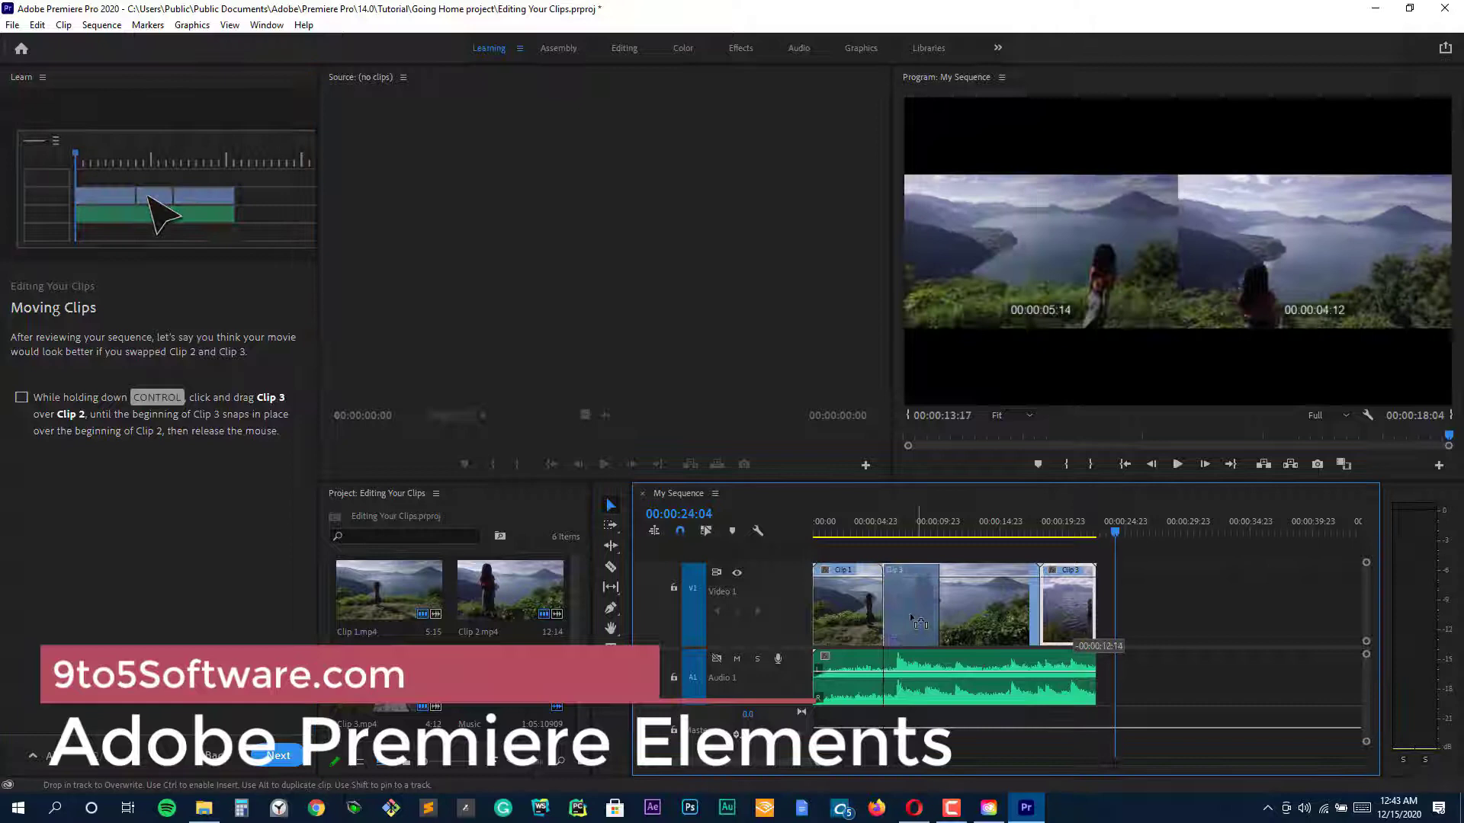
{"action": "left_click_drag", "start_coordinate": [1058, 620], "coordinate": [910, 606]}
{"action": "left_click", "coordinate": [826, 526]}
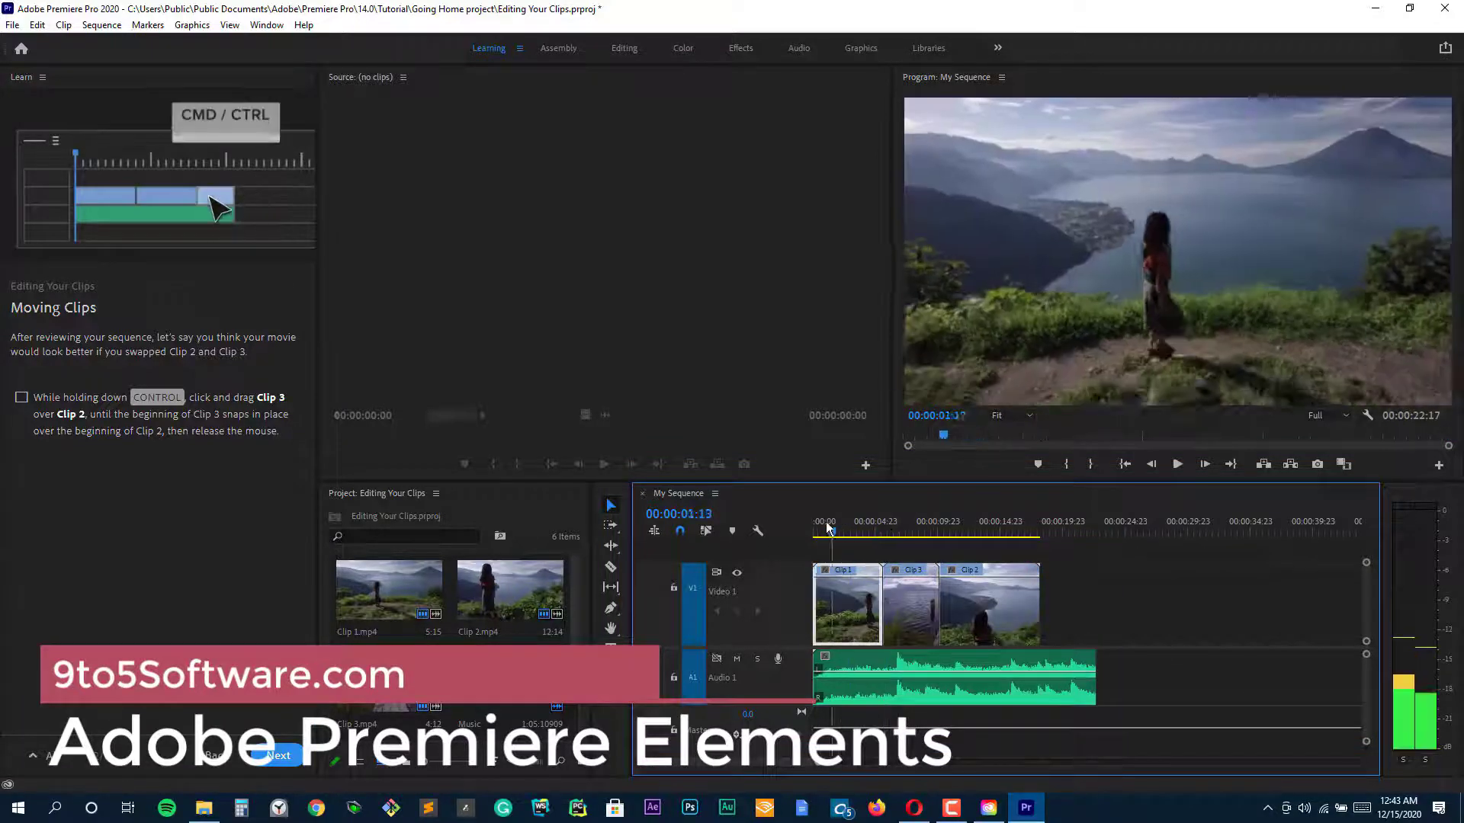
{"action": "left_click_drag", "start_coordinate": [840, 532], "coordinate": [1051, 537]}
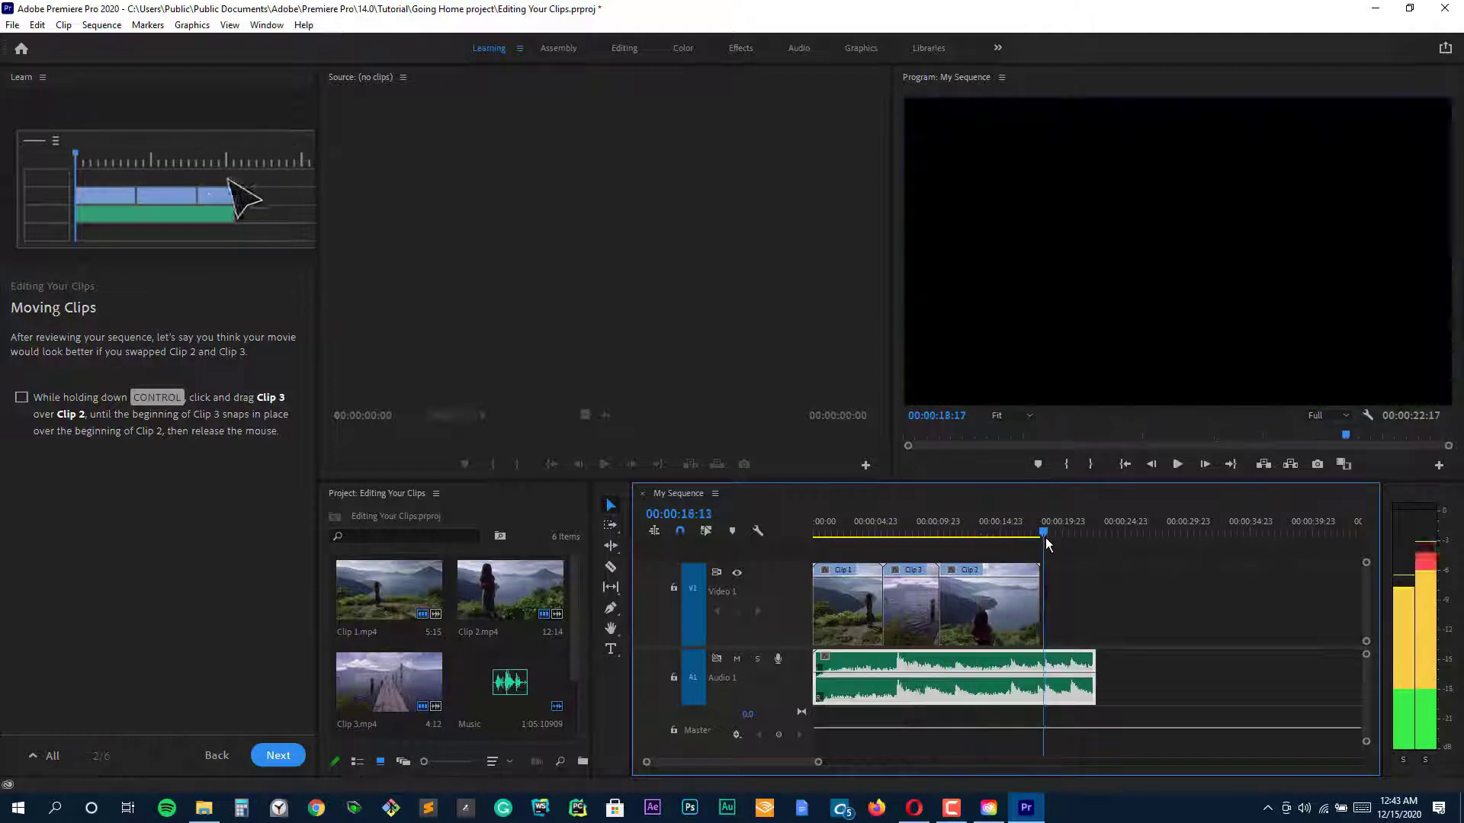
{"action": "left_click", "coordinate": [279, 756]}
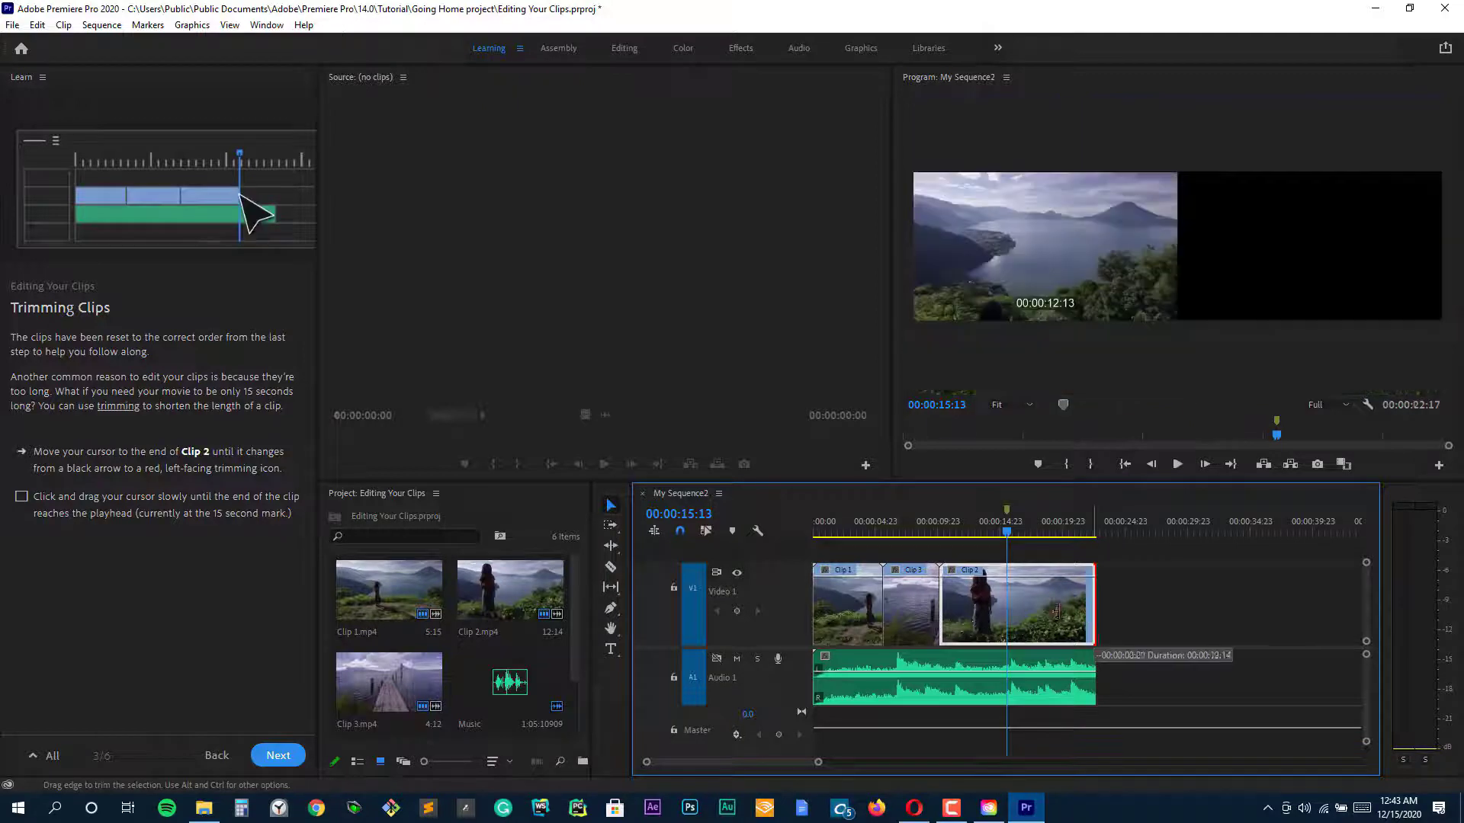
Trim Clip 2's end back to the playhead and preview around the trimmed cut
{"action": "left_click_drag", "start_coordinate": [1093, 607], "coordinate": [1004, 607]}
{"action": "left_click_drag", "start_coordinate": [1004, 533], "coordinate": [891, 534]}
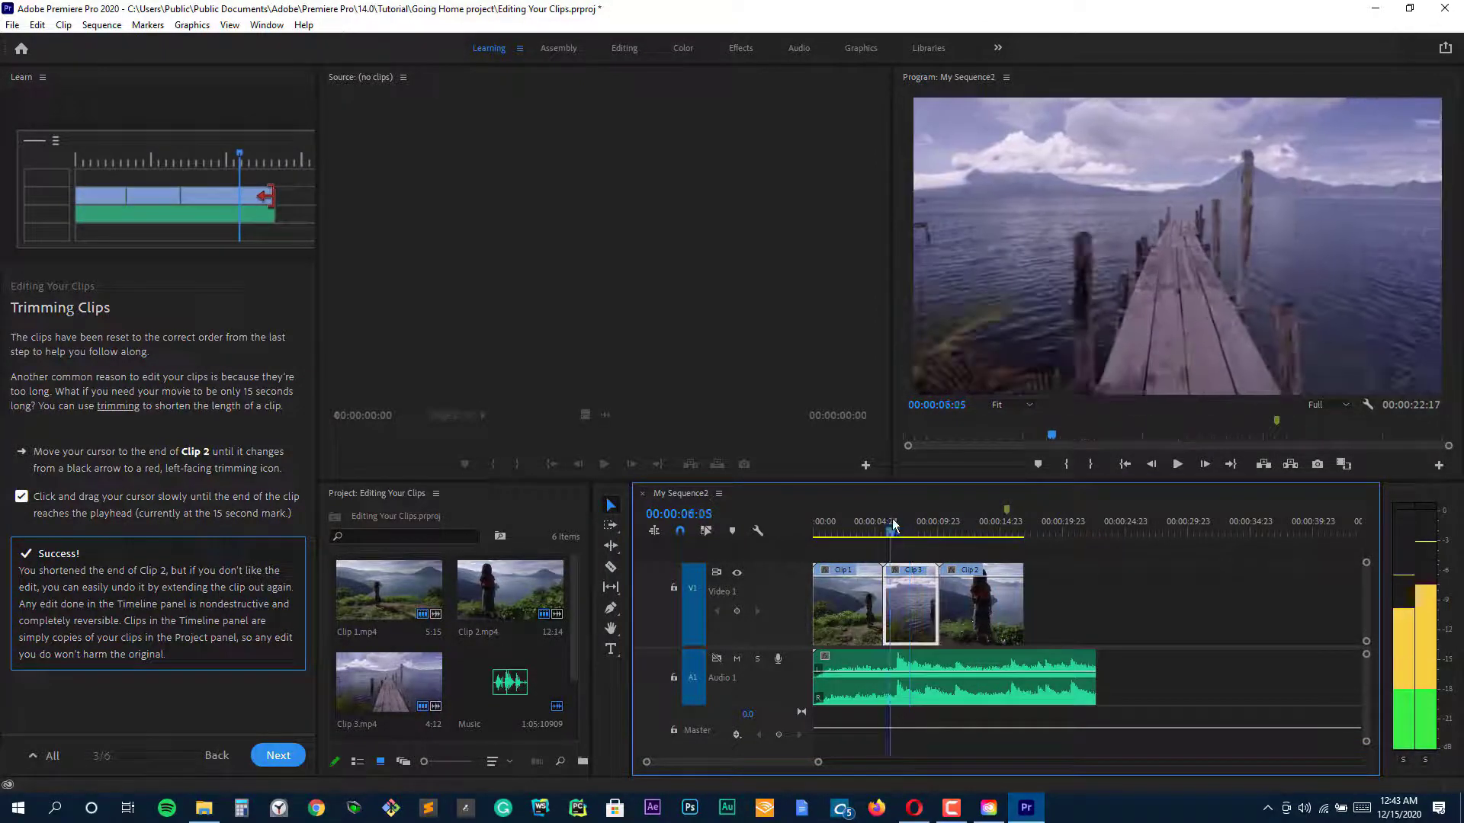
Advance to the Edit Challenge, shorten the last clip and trim the audio to end with it
{"action": "left_click", "coordinate": [275, 755]}
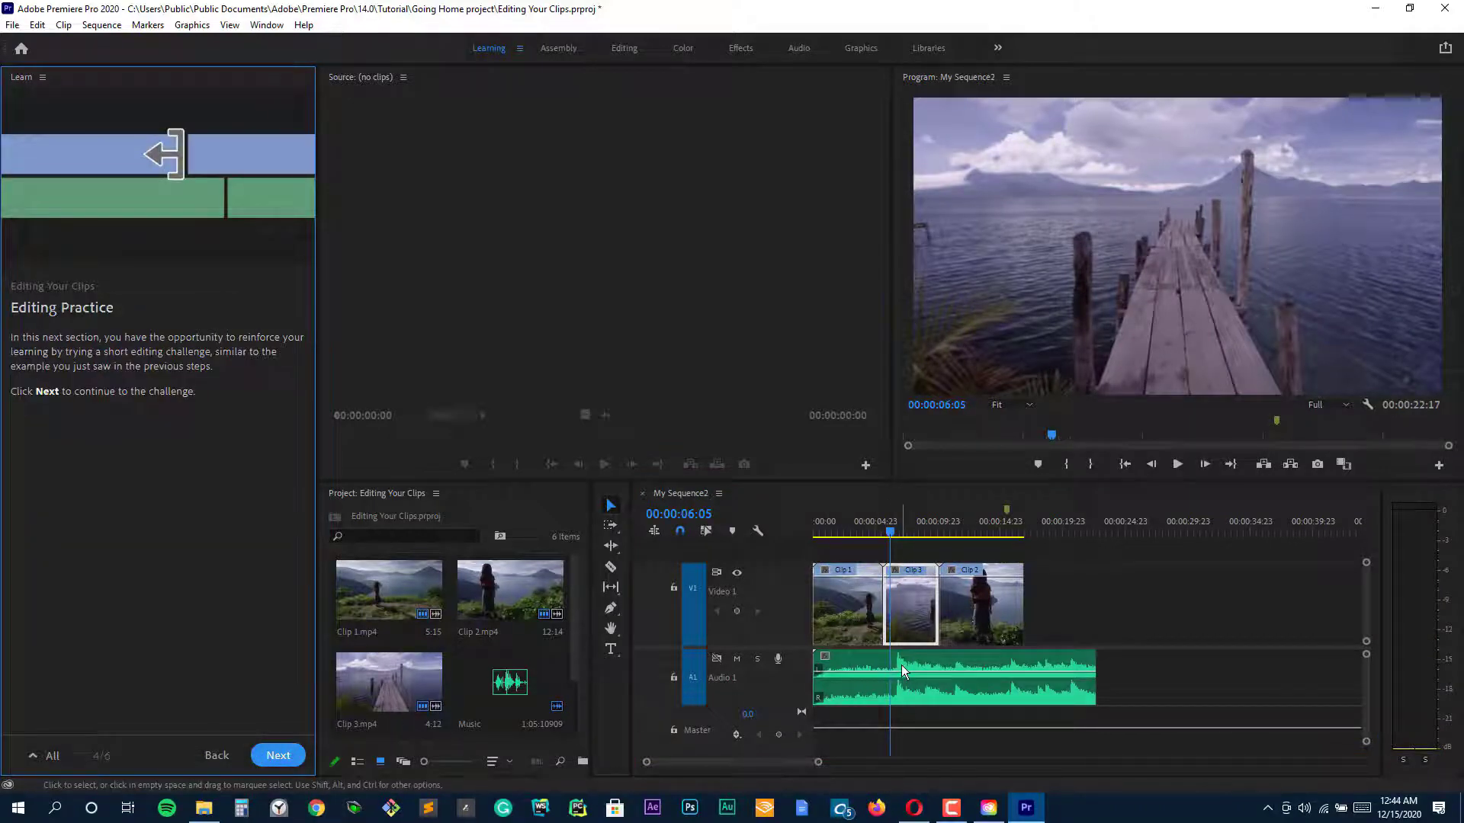
{"action": "left_click", "coordinate": [278, 756]}
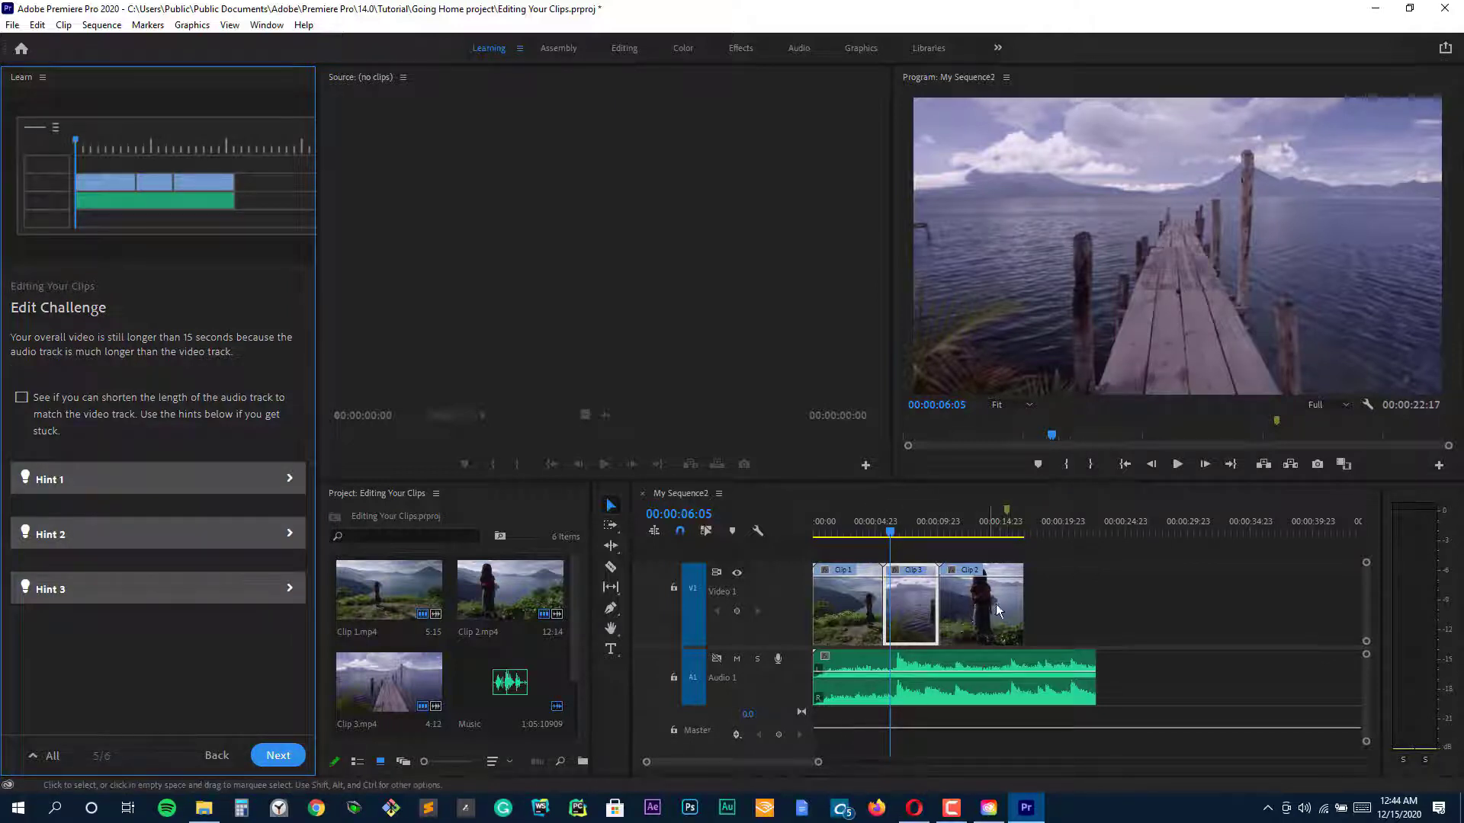
{"action": "left_click_drag", "start_coordinate": [1021, 612], "coordinate": [1005, 612]}
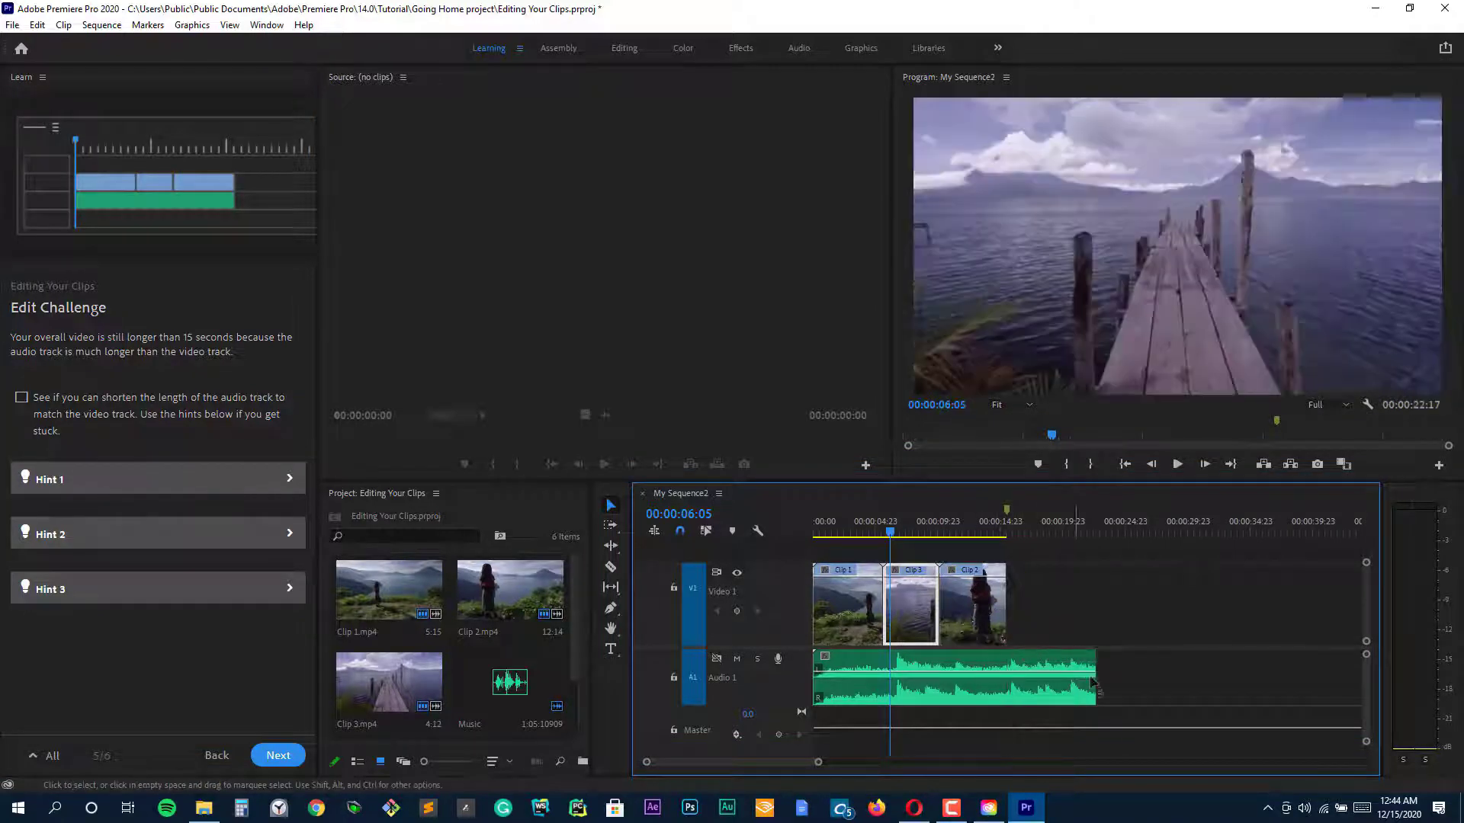
{"action": "left_click_drag", "start_coordinate": [1094, 684], "coordinate": [1007, 685]}
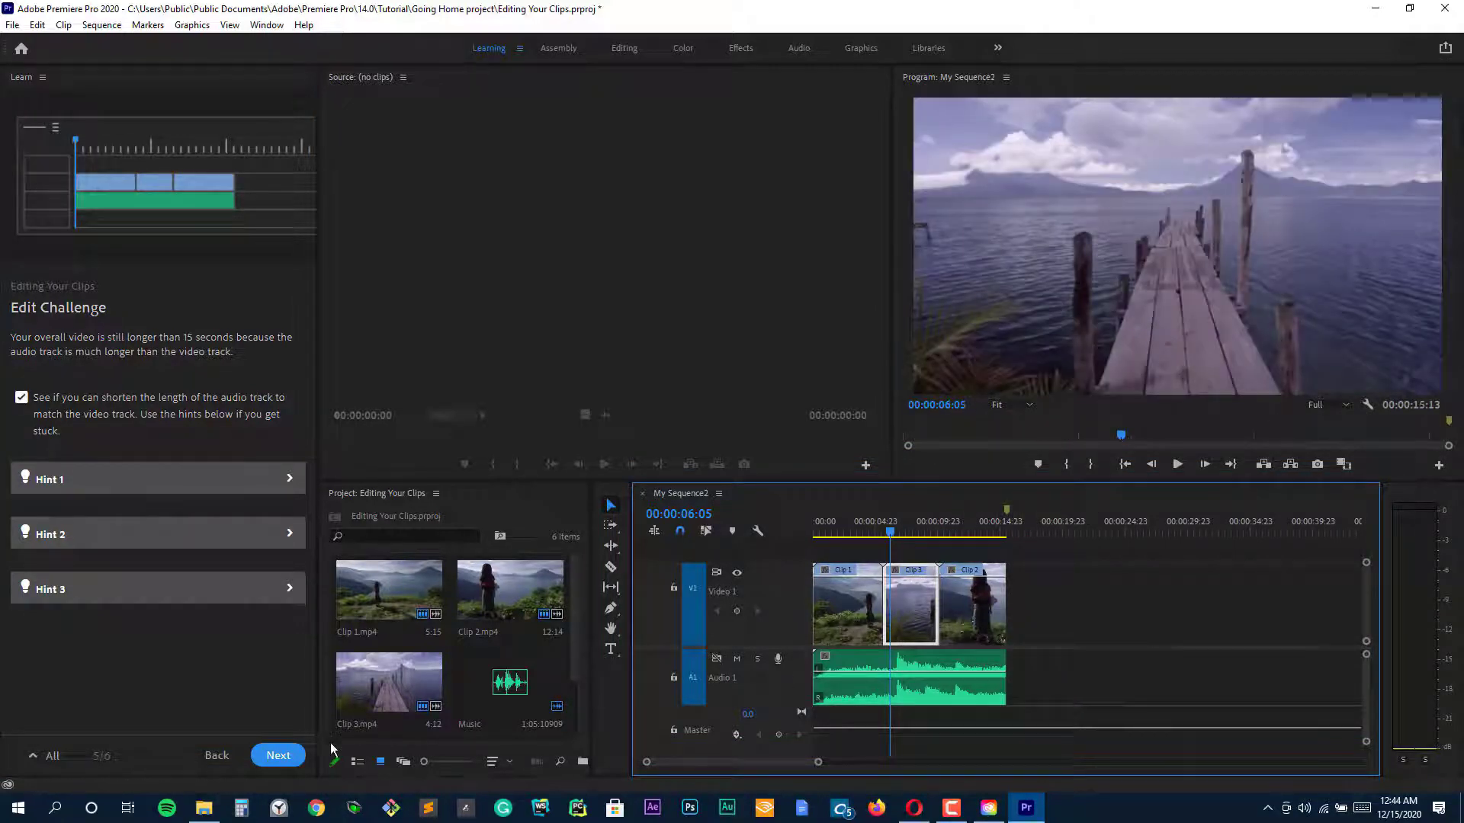
Finish the challenge and start the Exporting Your Project lesson
{"action": "left_click", "coordinate": [278, 755]}
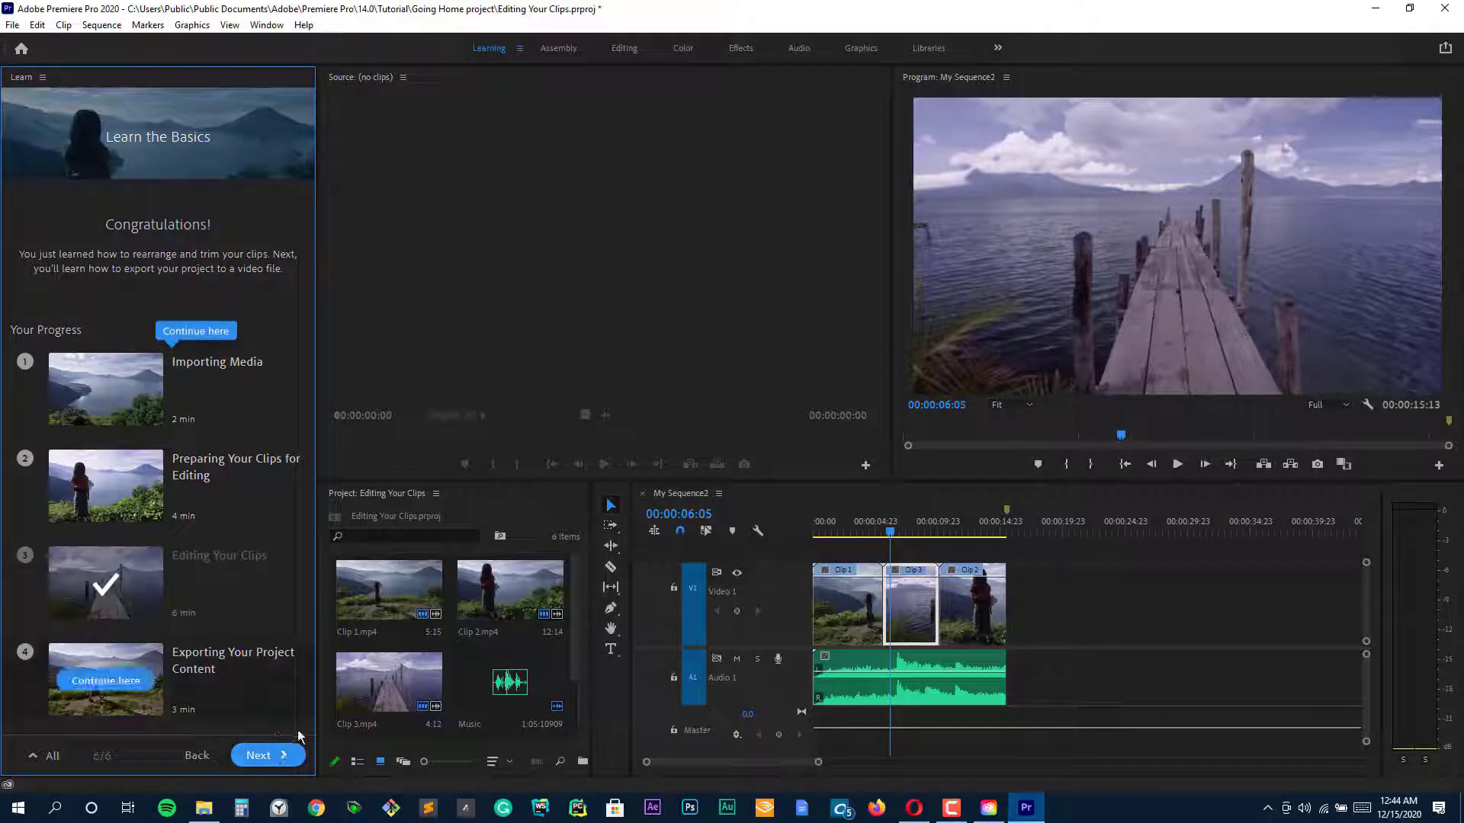
{"action": "left_click", "coordinate": [265, 755]}
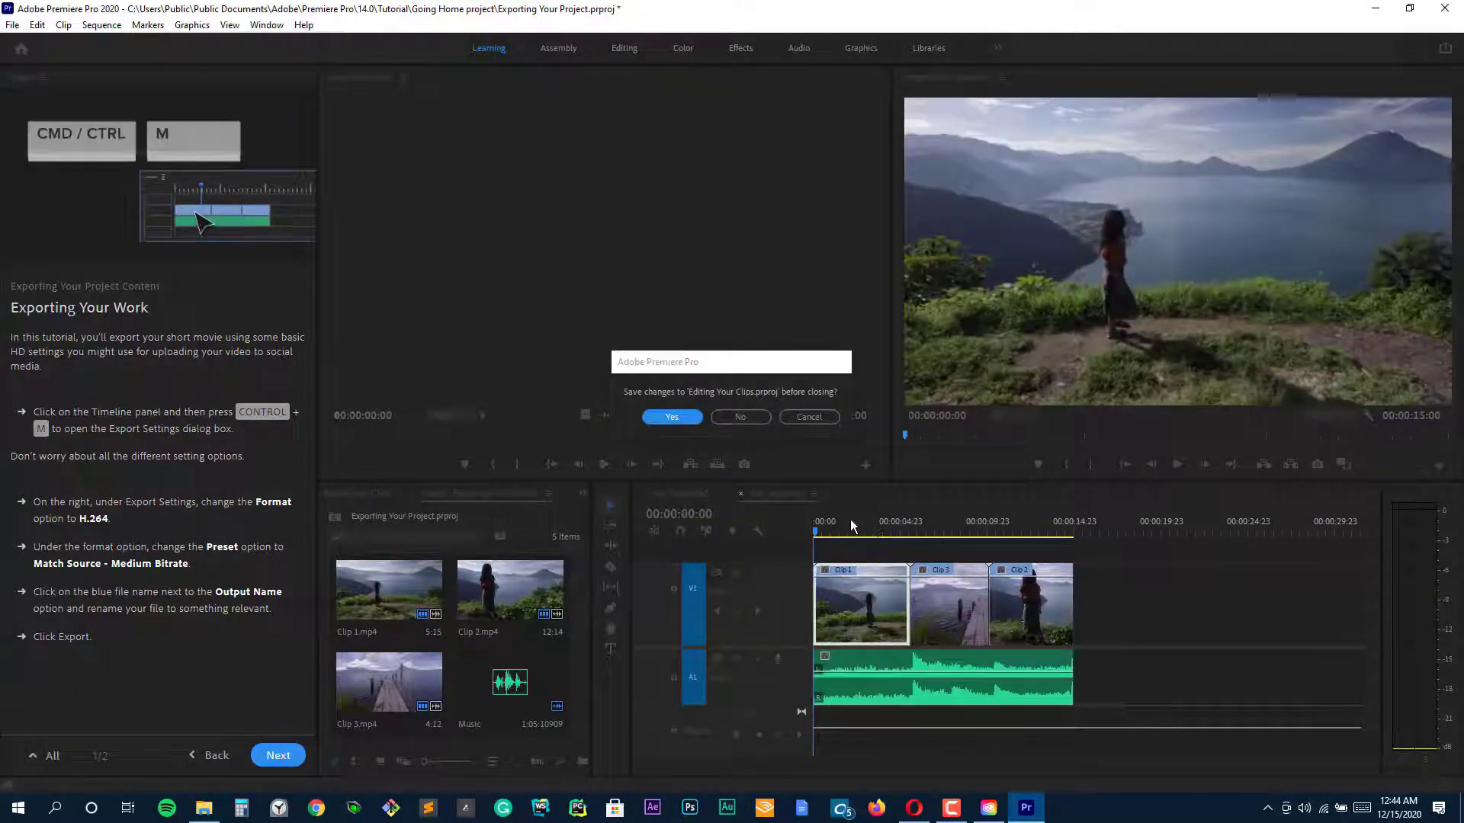
Decline saving changes, scrub to the sequence start and switch to the Editing workspace
{"action": "left_click", "coordinate": [743, 417]}
{"action": "left_click", "coordinate": [843, 522]}
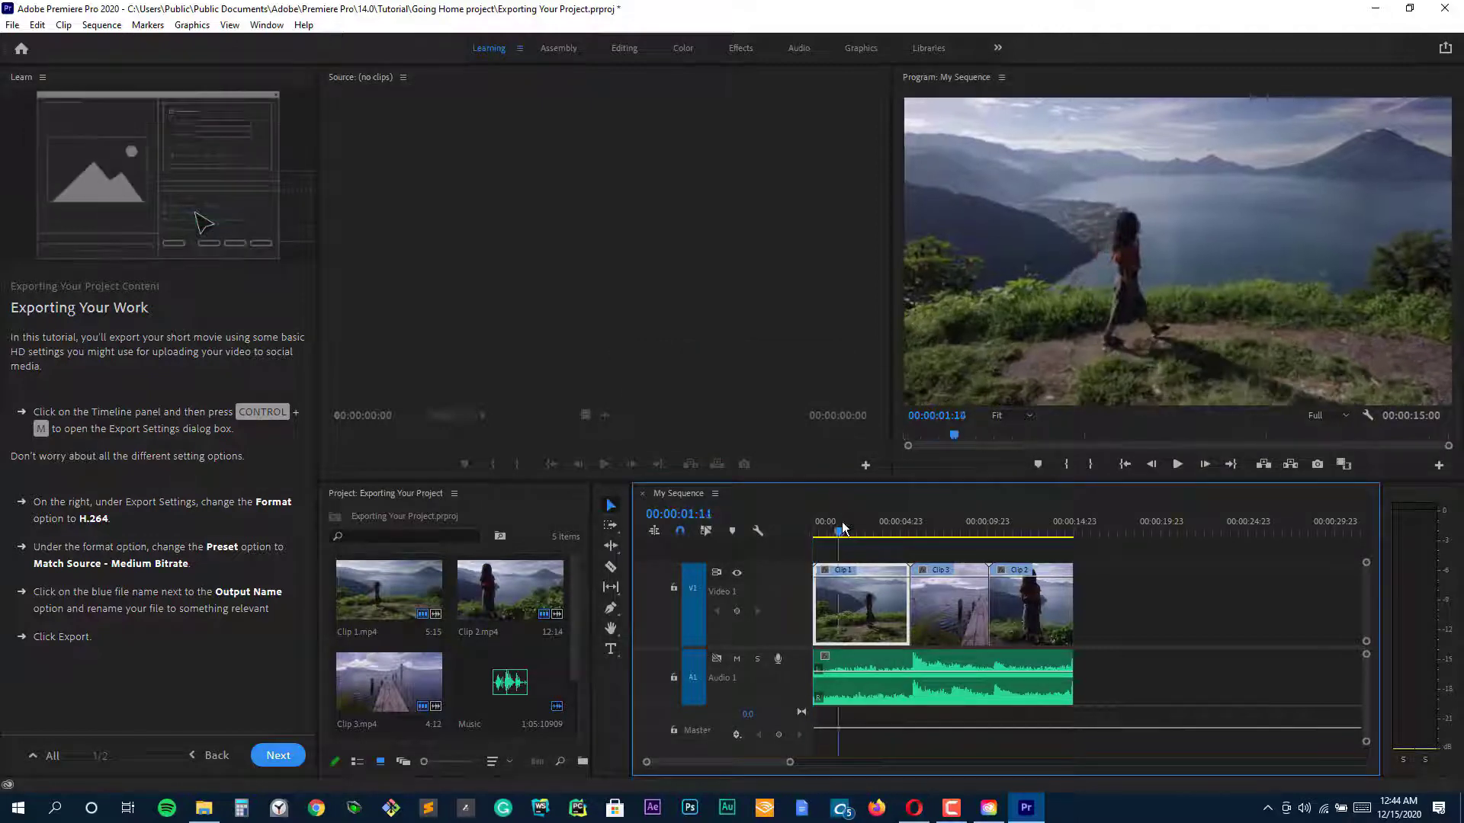
{"action": "left_click_drag", "start_coordinate": [841, 522], "coordinate": [819, 522]}
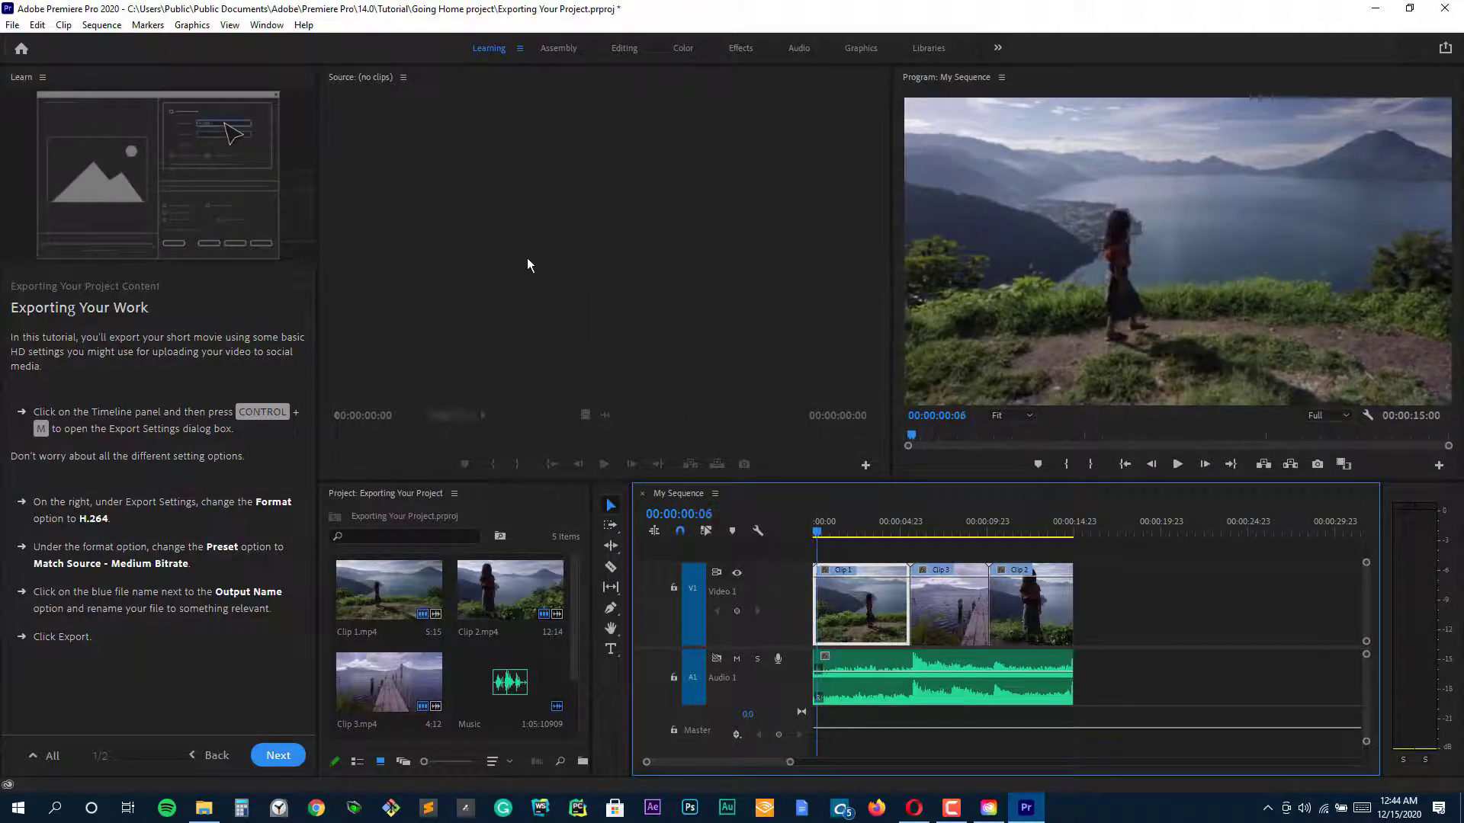
{"action": "left_click", "coordinate": [624, 48]}
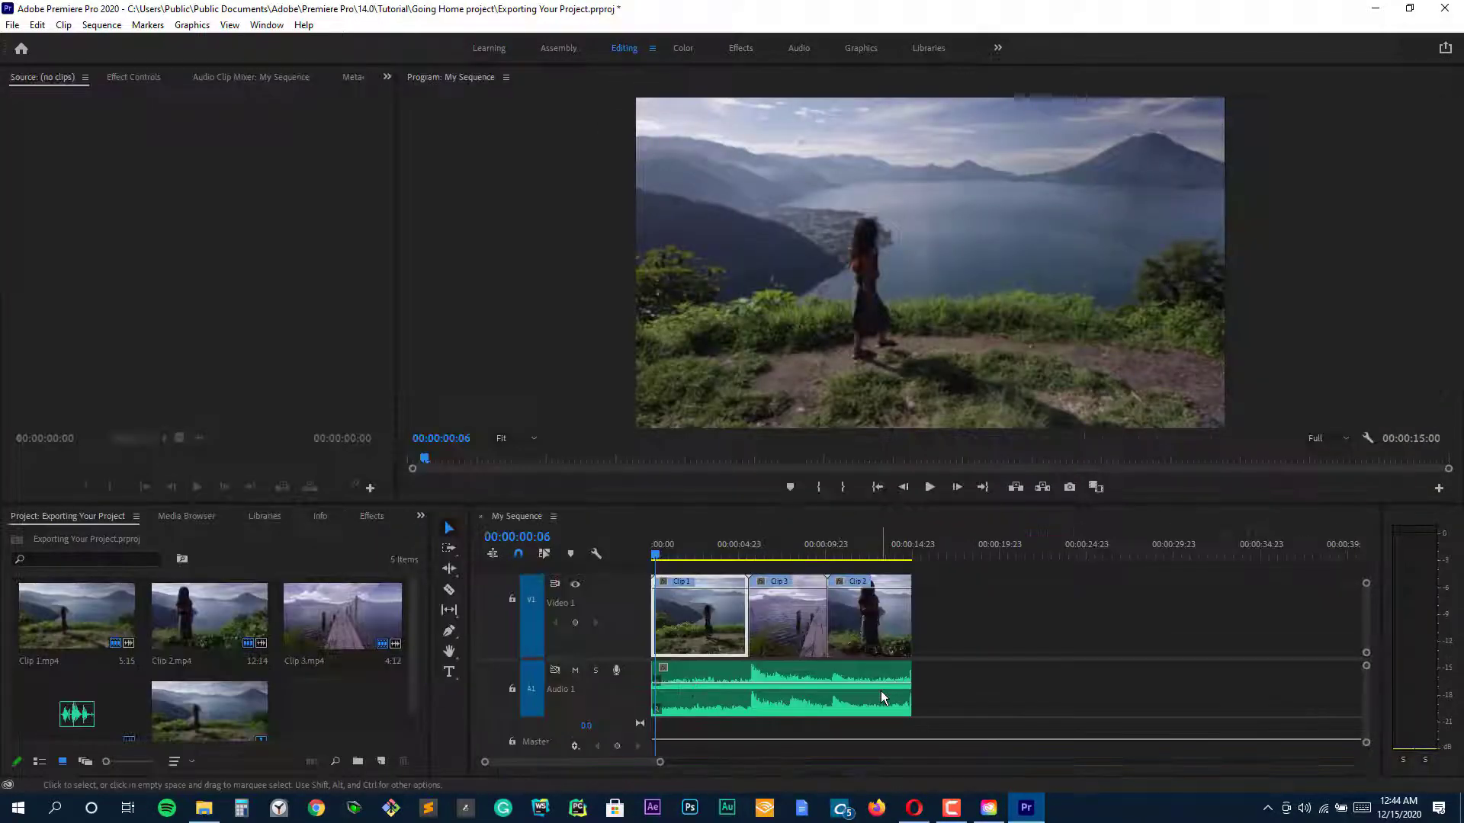
In the Color workspace lower Sharpen slightly, test a cooler Temperature and reset it to neutral
{"action": "left_click", "coordinate": [683, 49]}
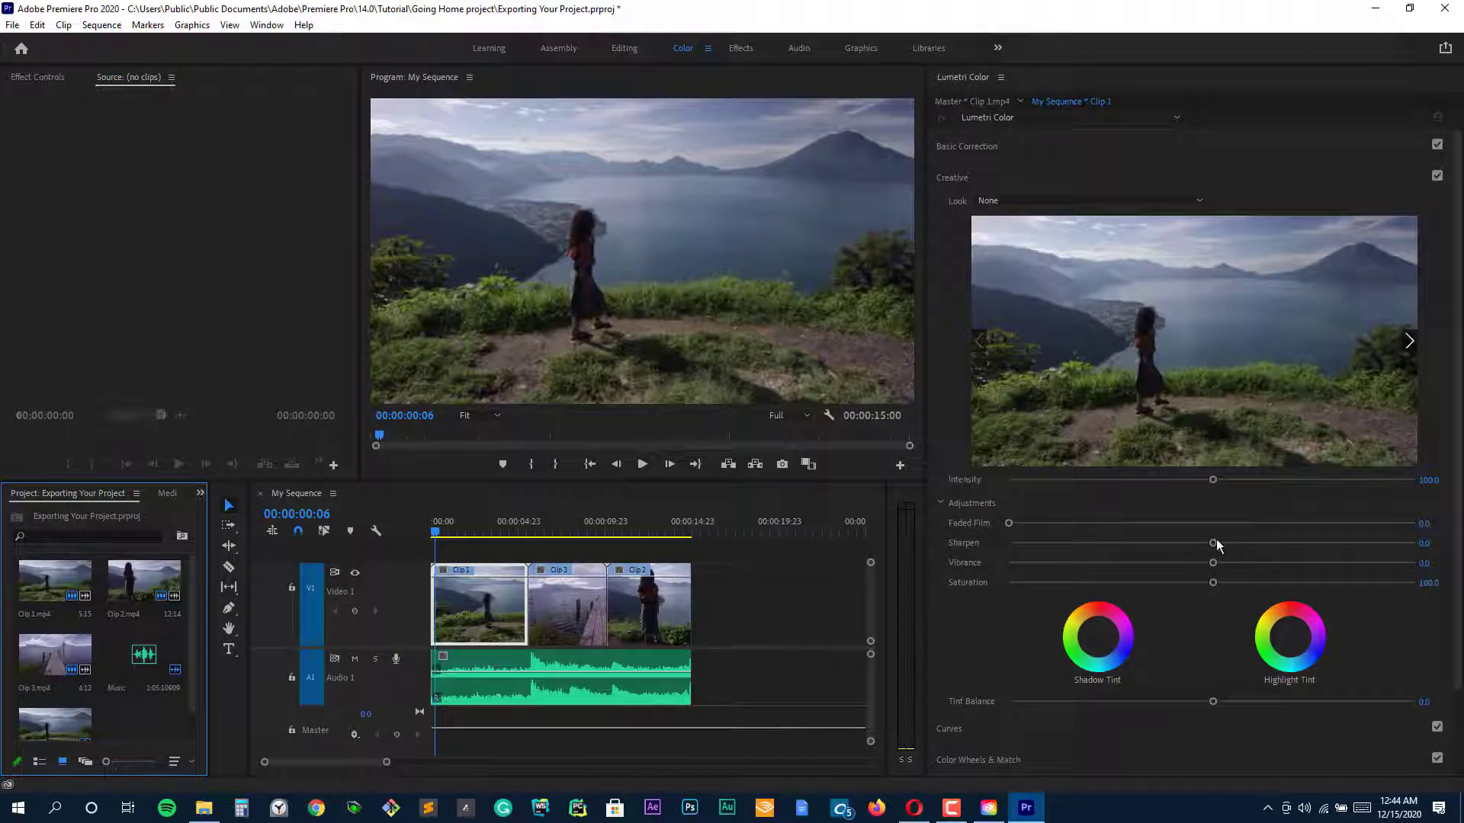
{"action": "left_click_drag", "start_coordinate": [1216, 545], "coordinate": [1209, 545]}
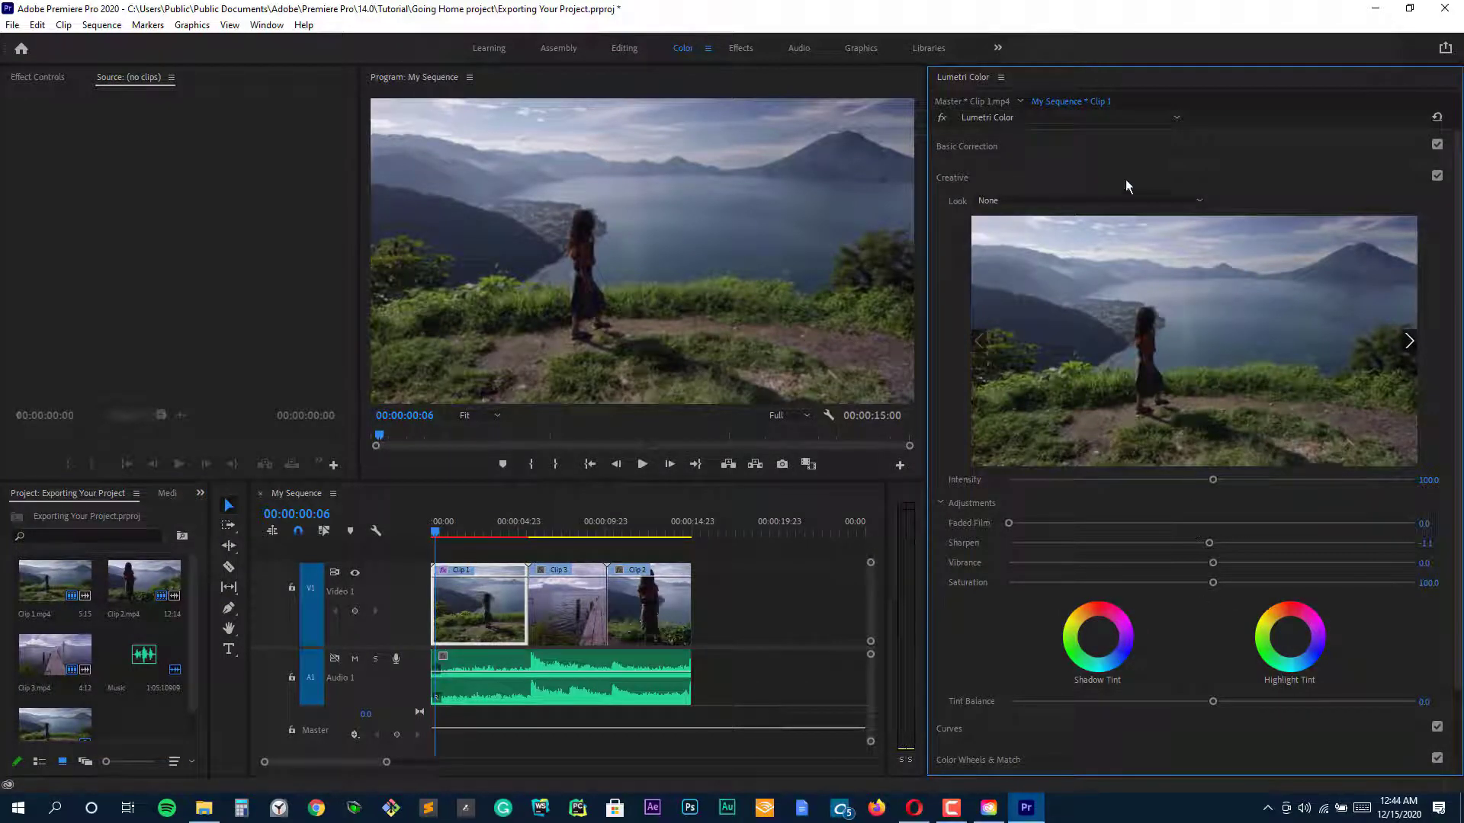
{"action": "left_click", "coordinate": [1395, 149]}
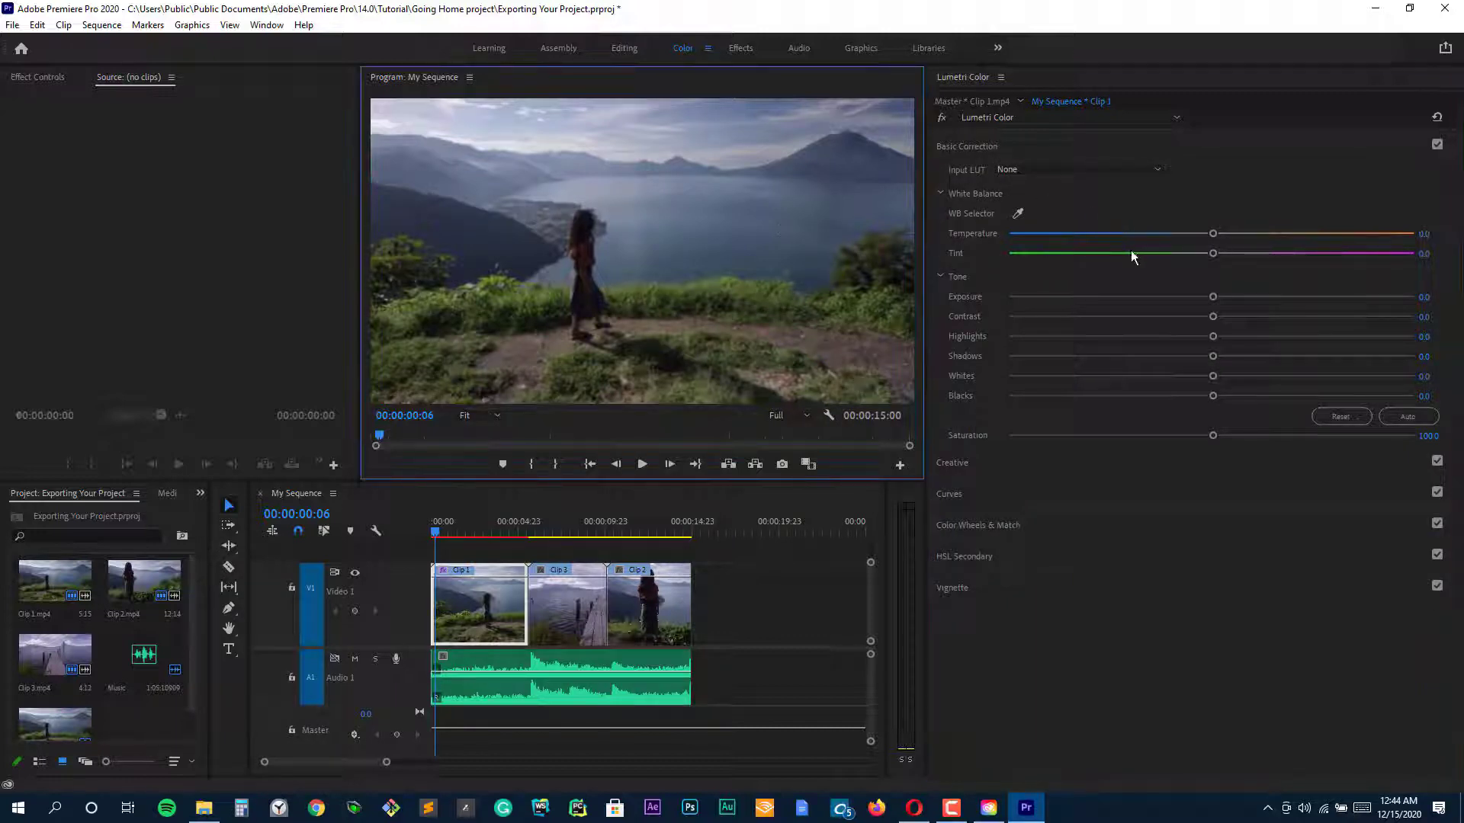
{"action": "left_click_drag", "start_coordinate": [1213, 233], "coordinate": [1295, 236]}
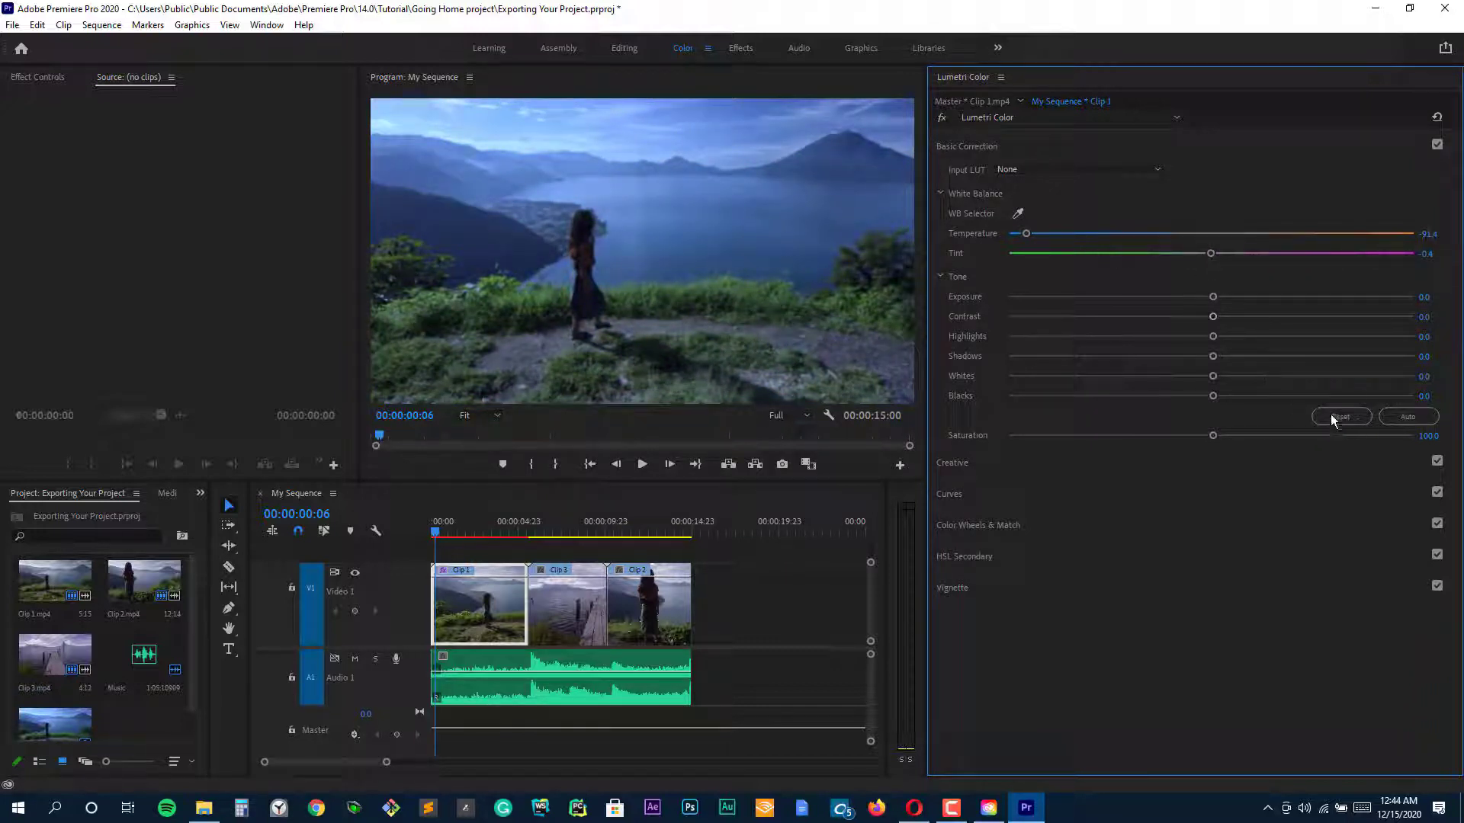
{"action": "left_click", "coordinate": [1210, 234]}
{"action": "left_click", "coordinate": [994, 148]}
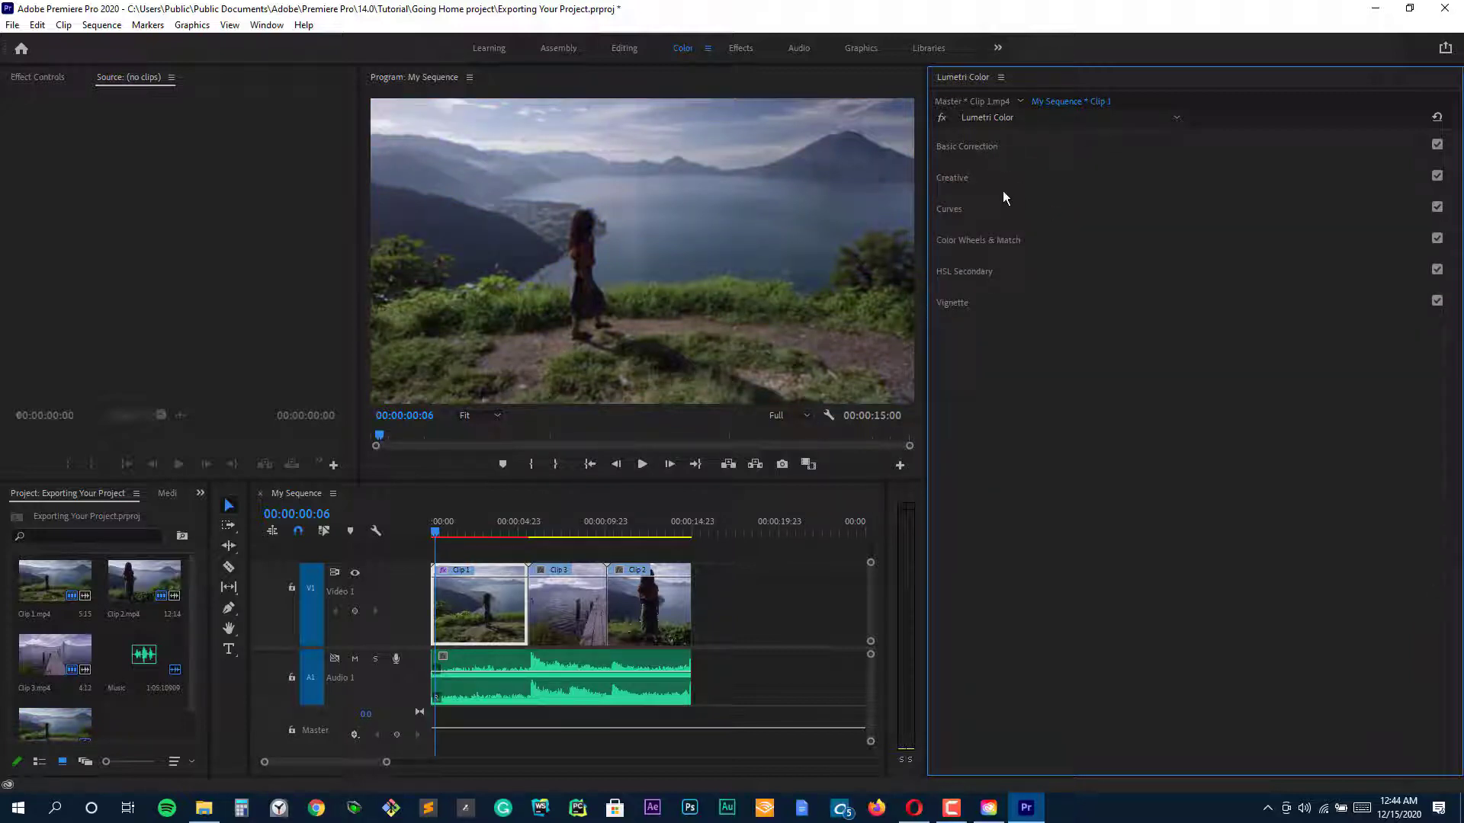
Apply the SL BIG creative look to Clip 1 from the Creative Look list
{"action": "left_click", "coordinate": [964, 182]}
{"action": "scroll", "coordinate": [1096, 529], "scroll_direction": "down", "scroll_amount": 1}
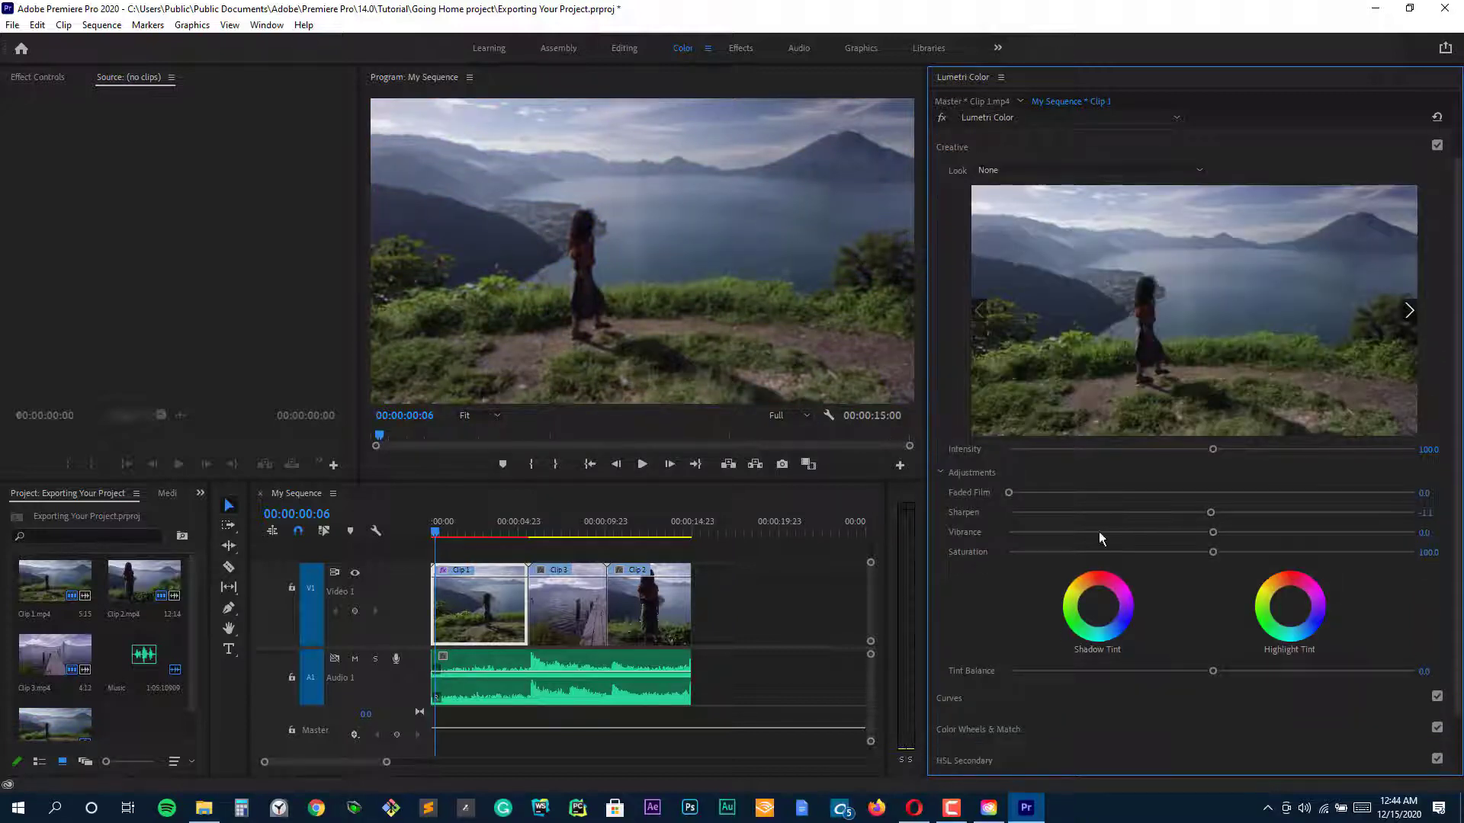
{"action": "left_click", "coordinate": [1057, 170]}
{"action": "left_click", "coordinate": [1035, 440]}
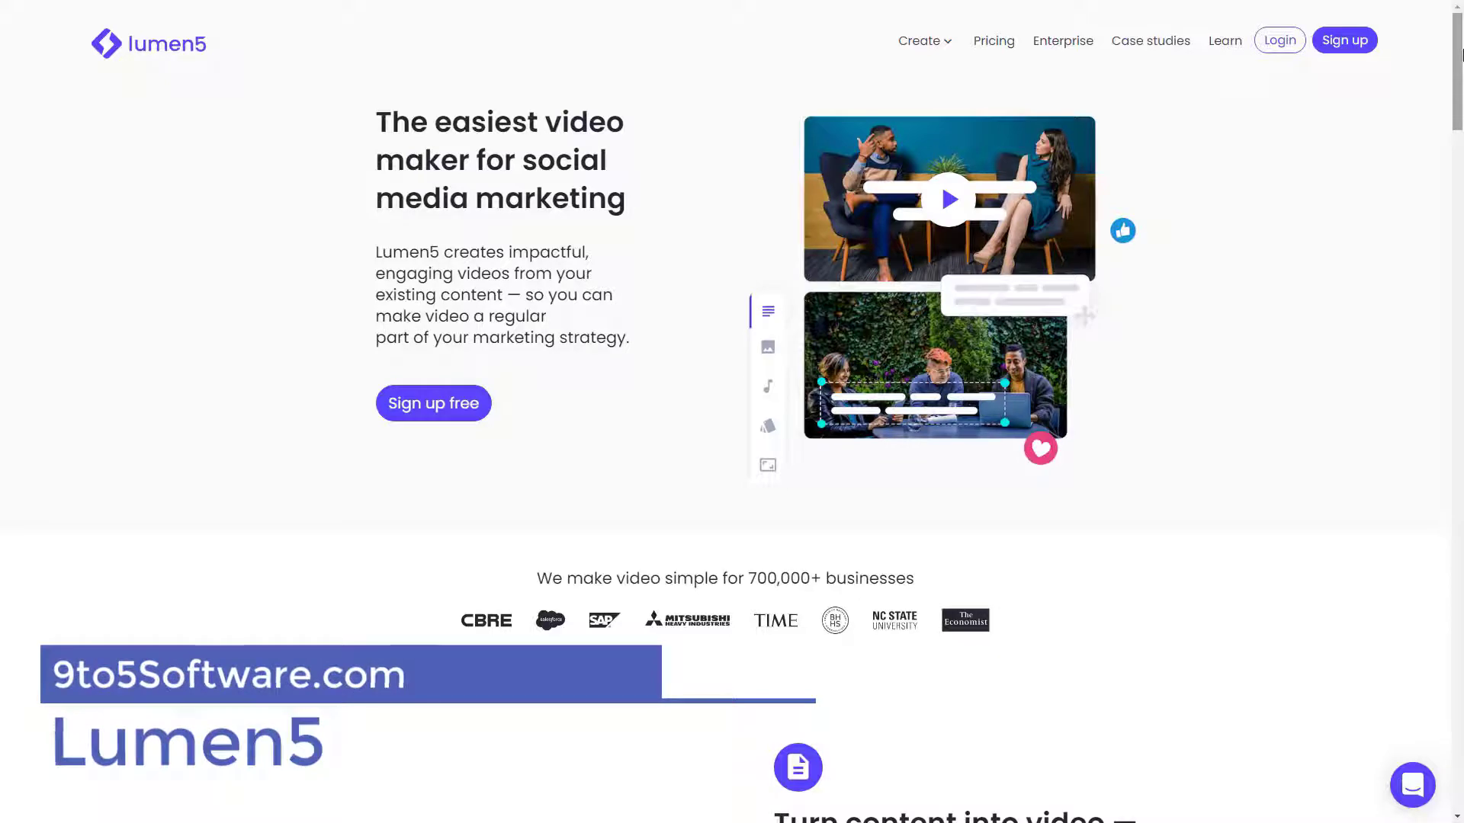
{"action": "scroll", "coordinate": [732, 412], "scroll_direction": "down", "scroll_amount": 5}
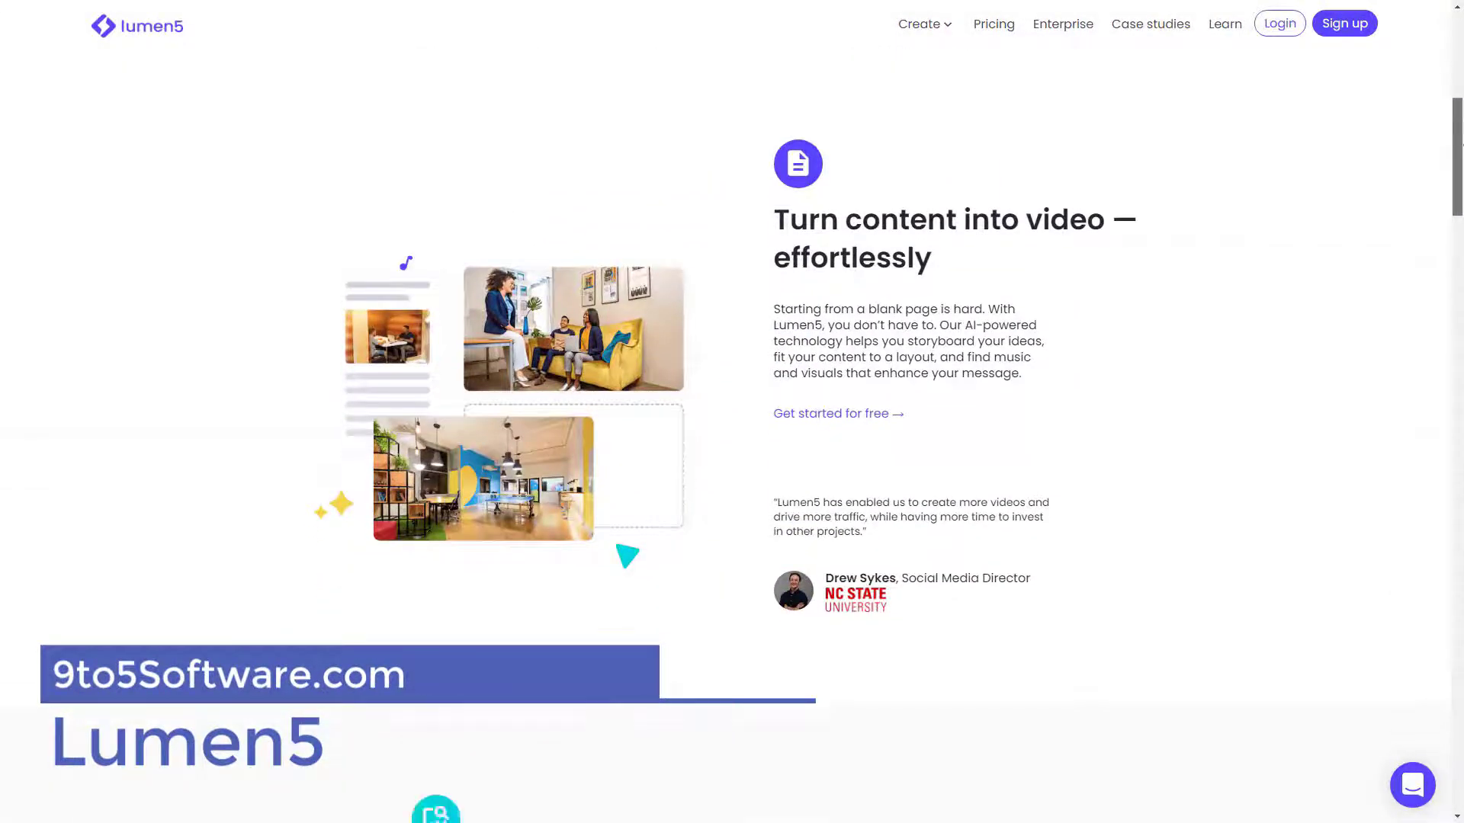
{"action": "scroll", "coordinate": [732, 413], "scroll_direction": "down", "scroll_amount": 5}
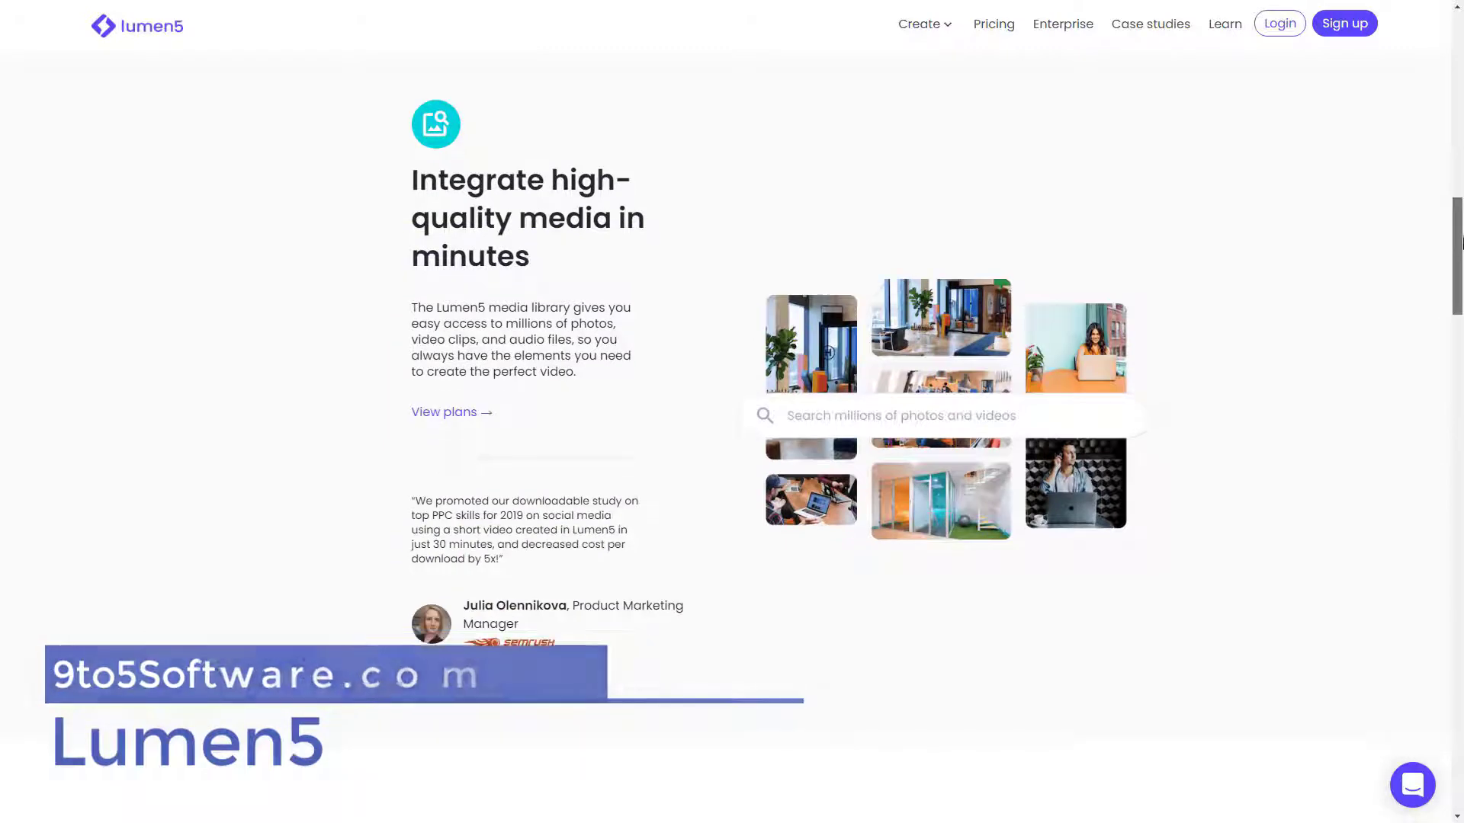
{"action": "scroll", "coordinate": [731, 412], "scroll_direction": "down", "scroll_amount": 5}
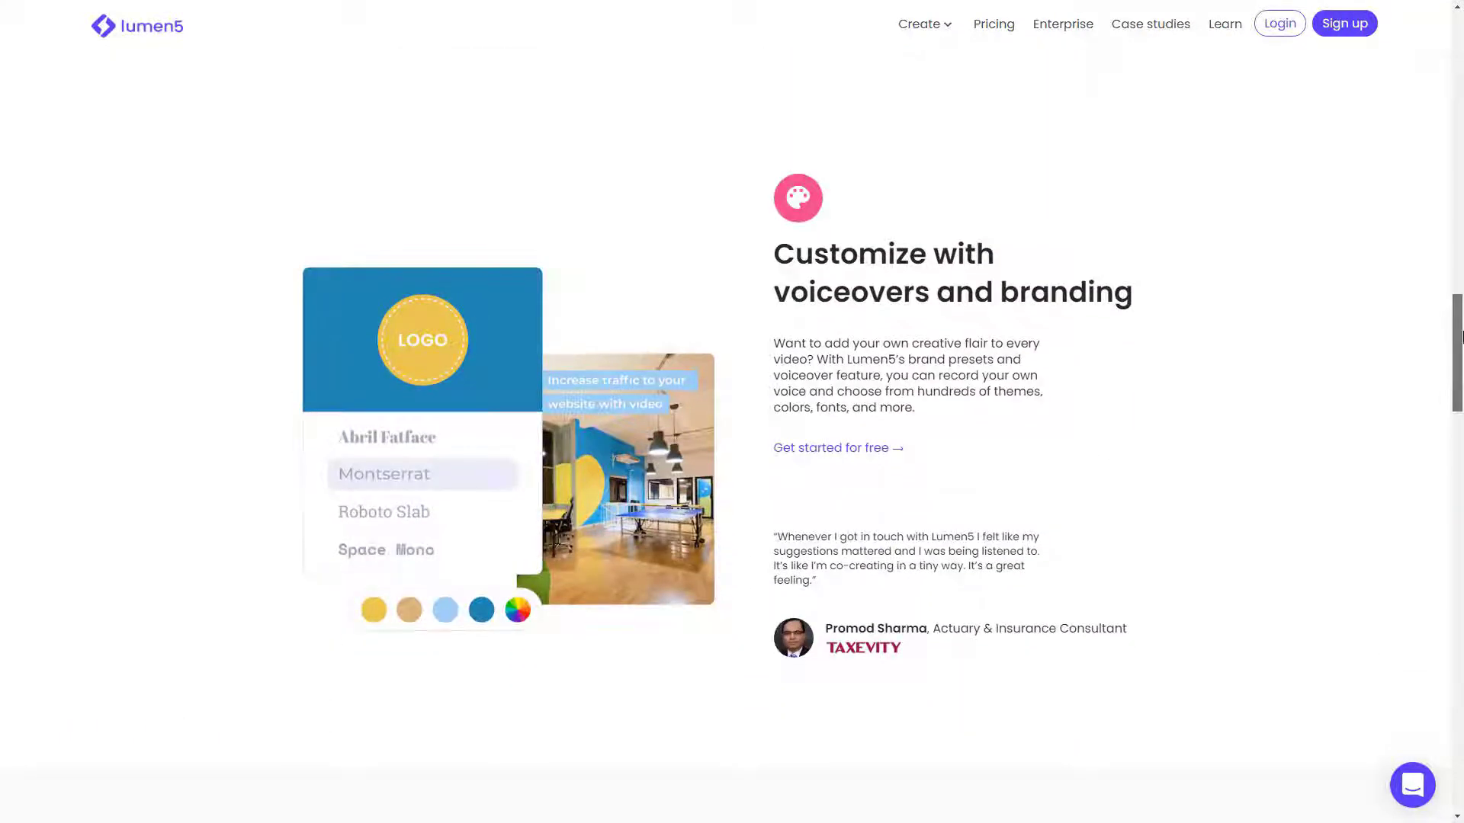
{"action": "scroll", "coordinate": [732, 412], "scroll_direction": "down", "scroll_amount": 5}
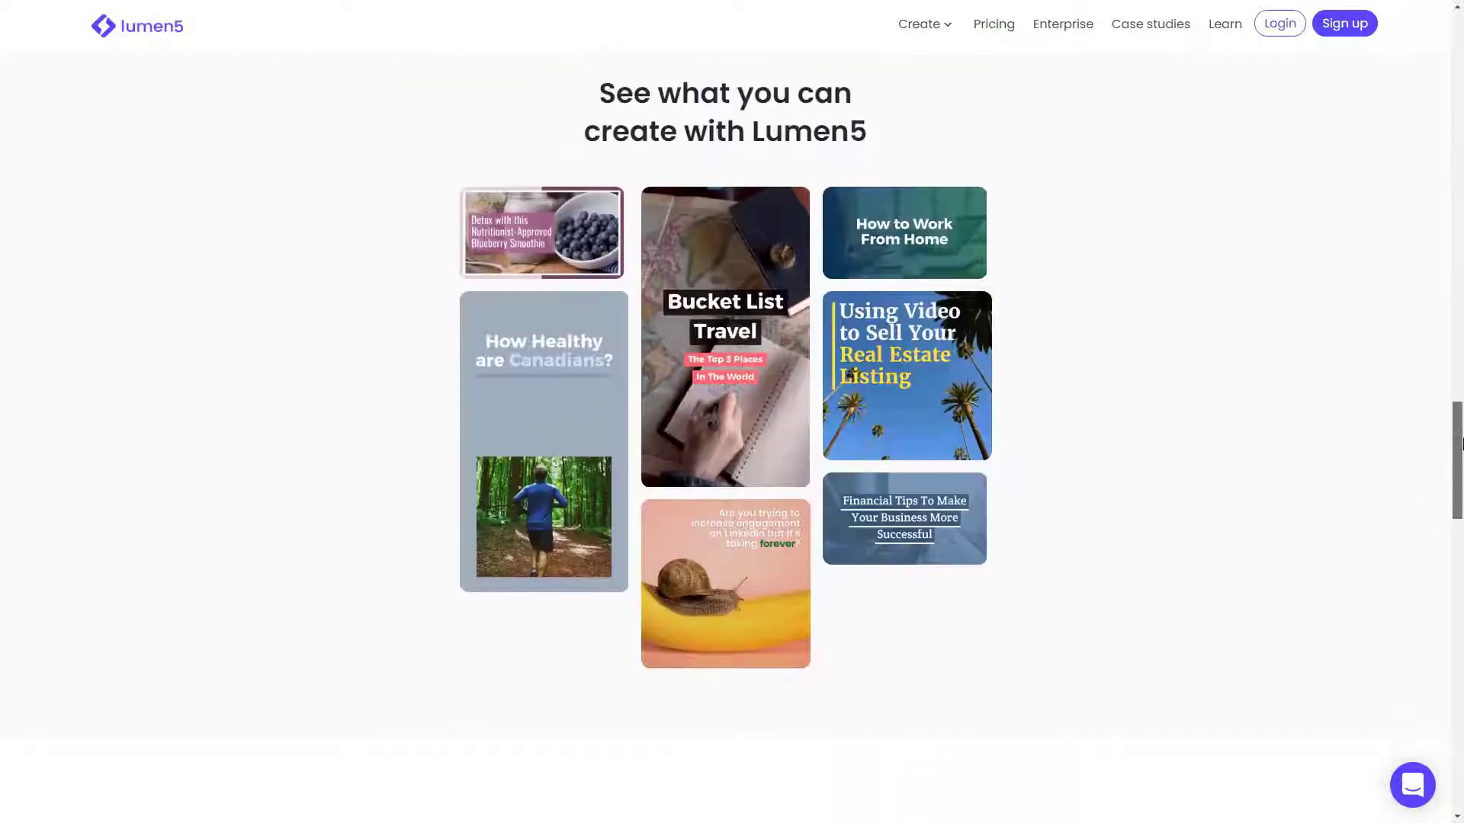
{"action": "mouse_move", "coordinate": [1456, 440]}
{"action": "left_mouse_down"}
{"action": "mouse_move", "coordinate": [1434, 206]}
{"action": "mouse_move", "coordinate": [1452, 11]}
{"action": "left_mouse_up"}
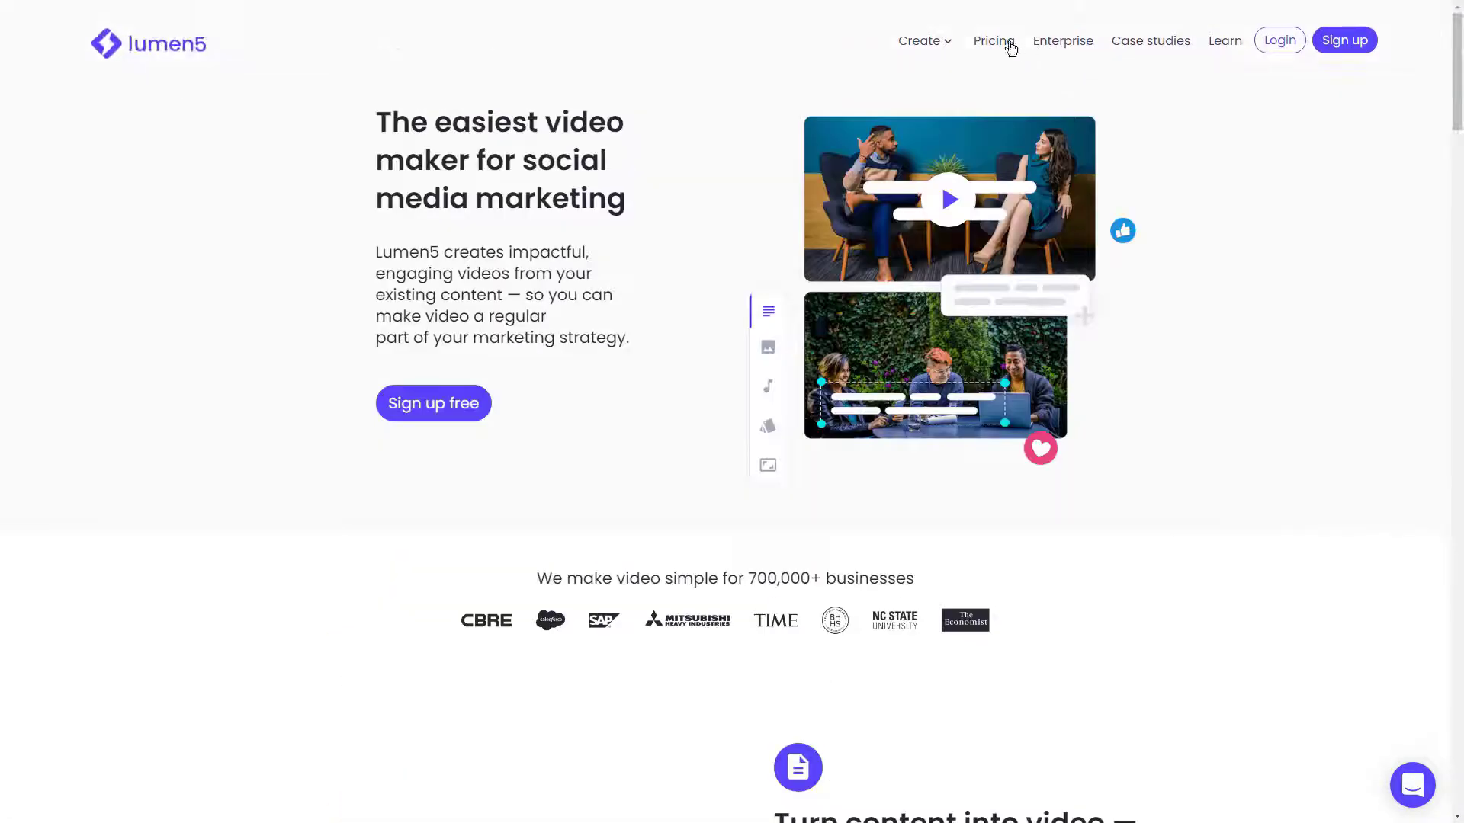
Show the Lumen5 pricing plans with Bill monthly prices
{"action": "left_click", "coordinate": [995, 41]}
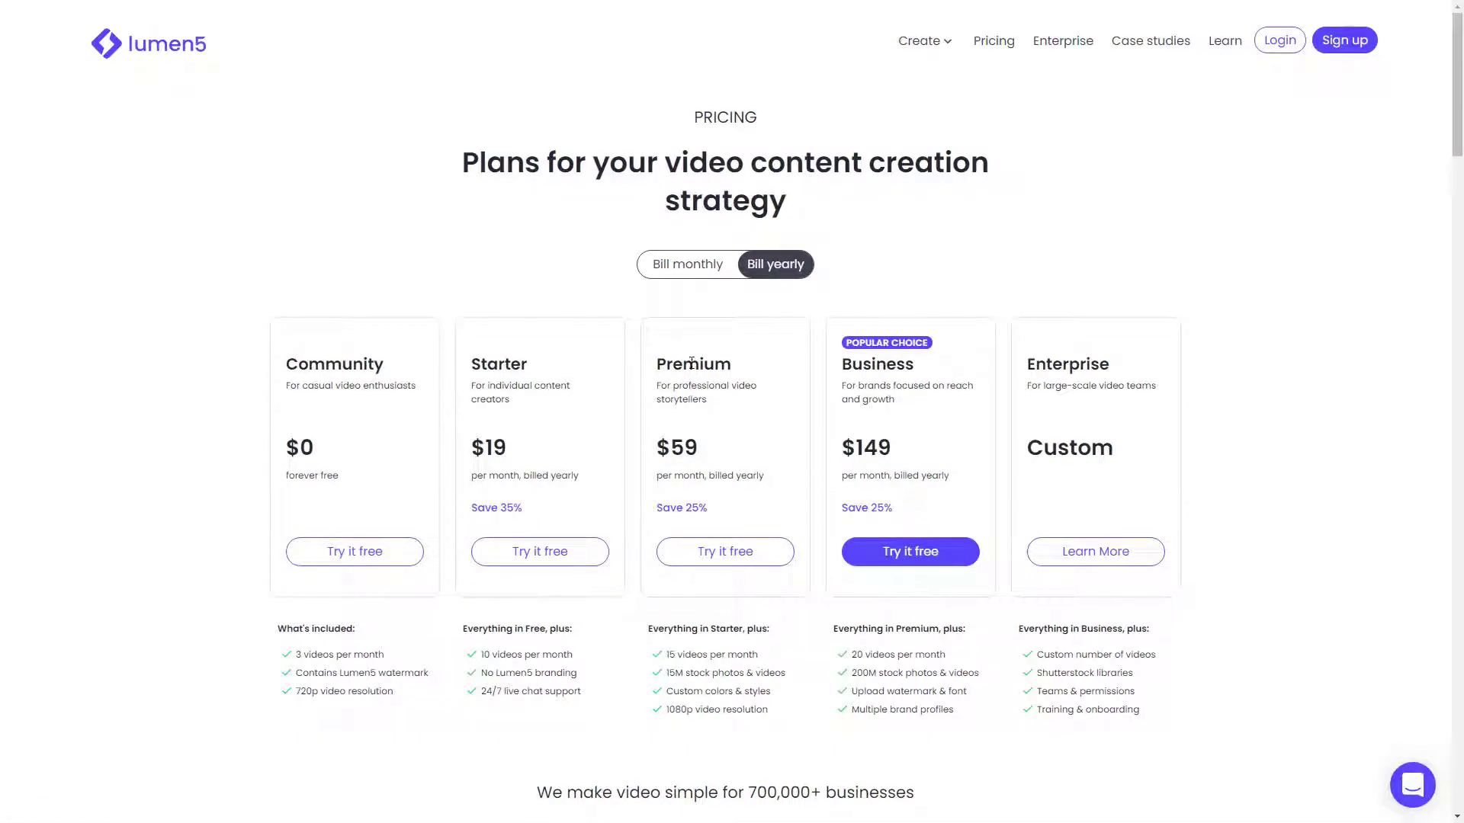
{"action": "left_click", "coordinate": [685, 269]}
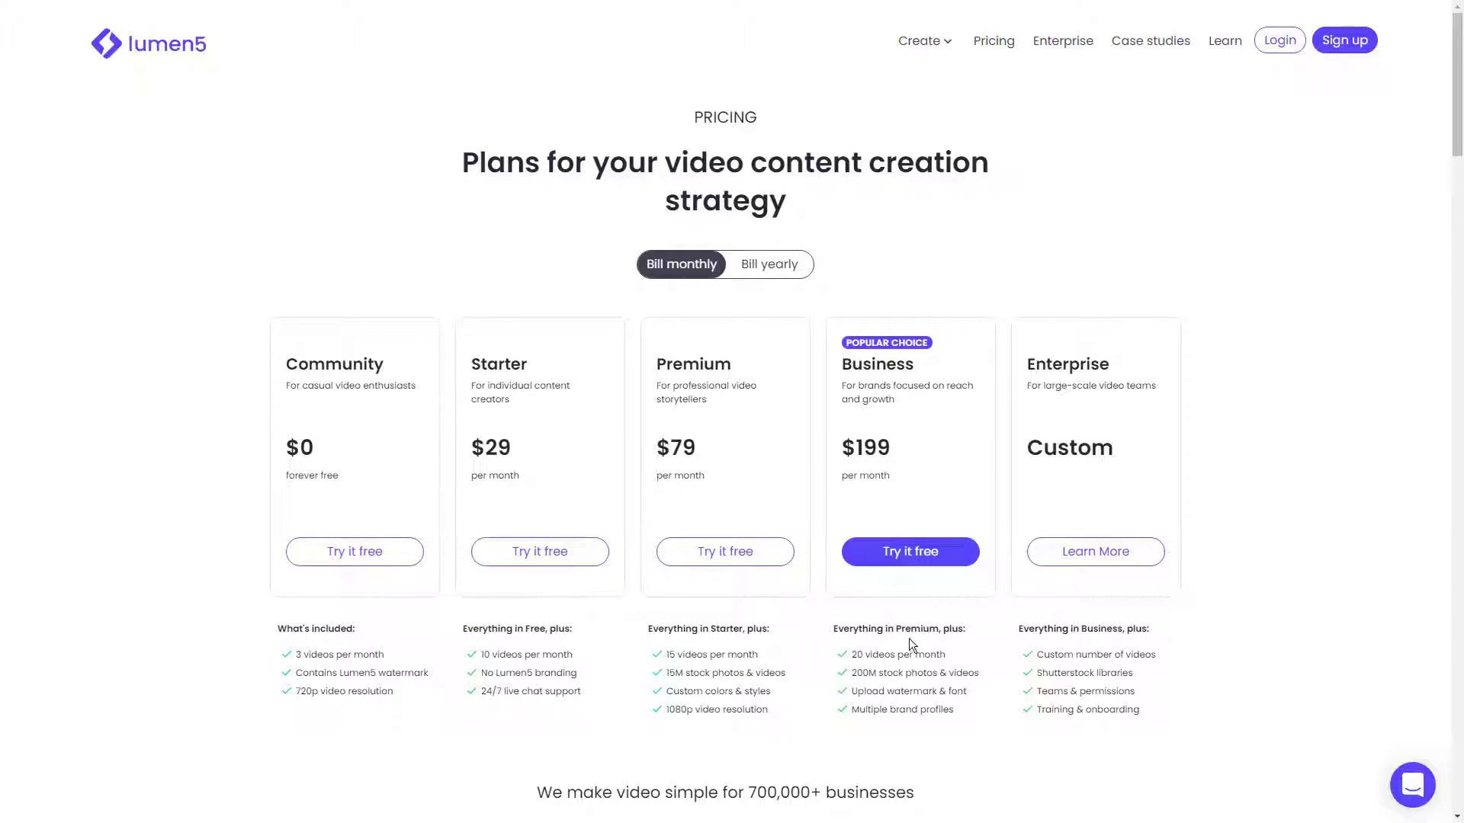
{"action": "scroll", "coordinate": [1226, 648], "scroll_direction": "down", "scroll_amount": 5}
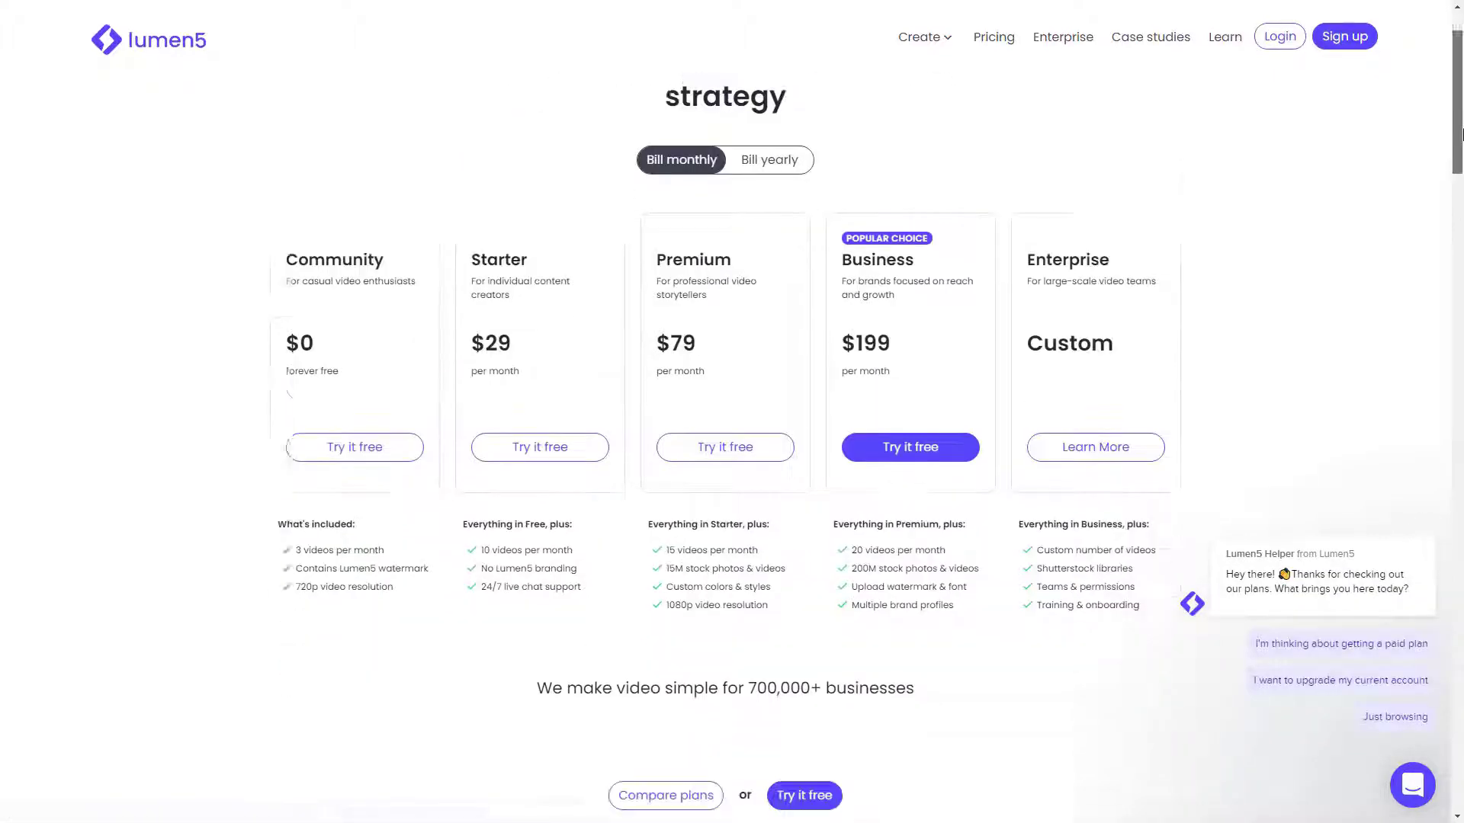
{"action": "scroll", "coordinate": [1226, 647], "scroll_direction": "down", "scroll_amount": 5}
{"action": "mouse_move", "coordinate": [1458, 229]}
{"action": "left_mouse_down"}
{"action": "mouse_move", "coordinate": [1459, 449]}
{"action": "mouse_move", "coordinate": [1457, 12]}
{"action": "left_mouse_up"}
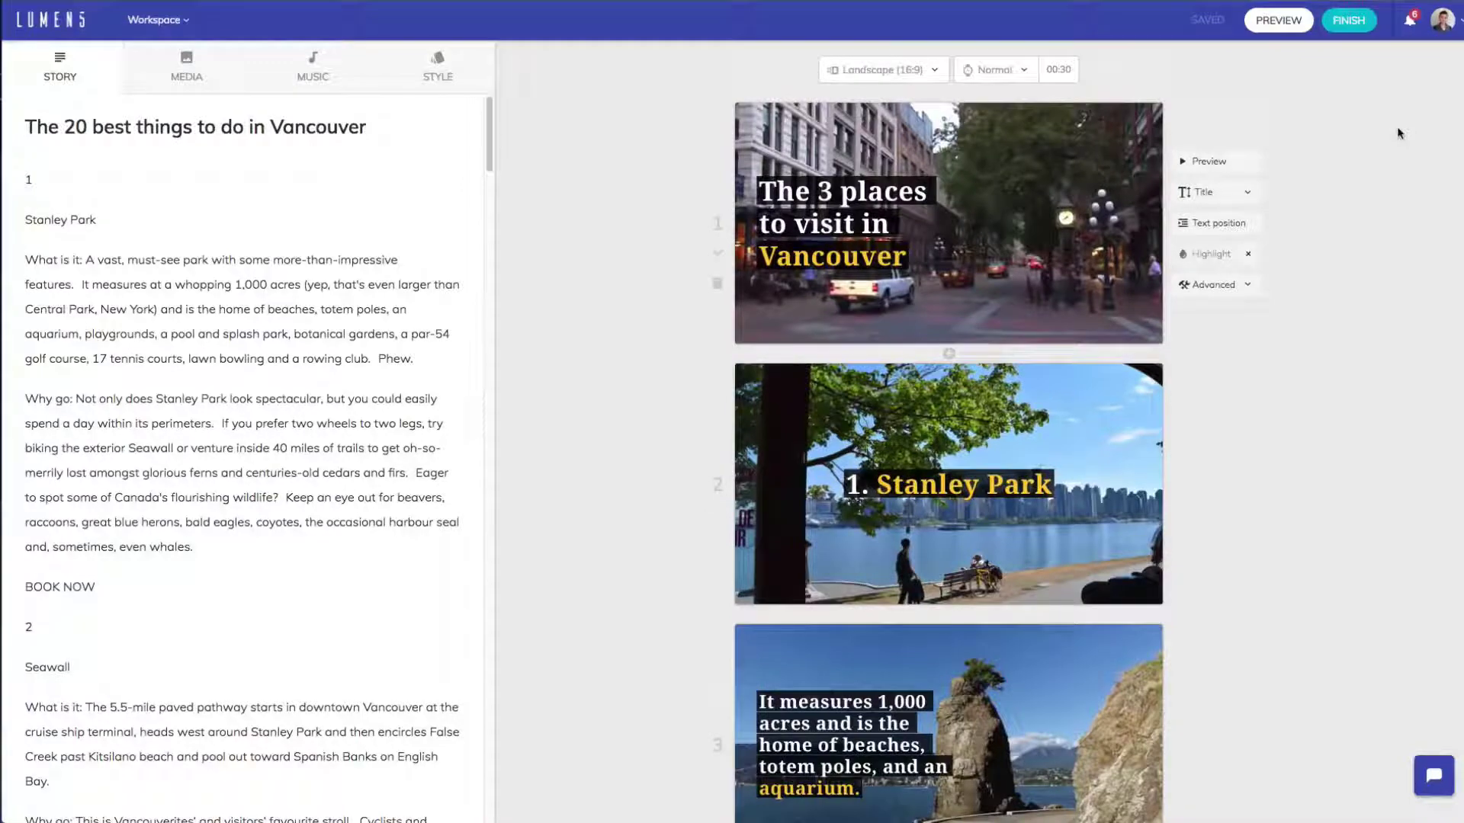
{"action": "scroll", "coordinate": [1399, 133], "scroll_direction": "down", "scroll_amount": 5}
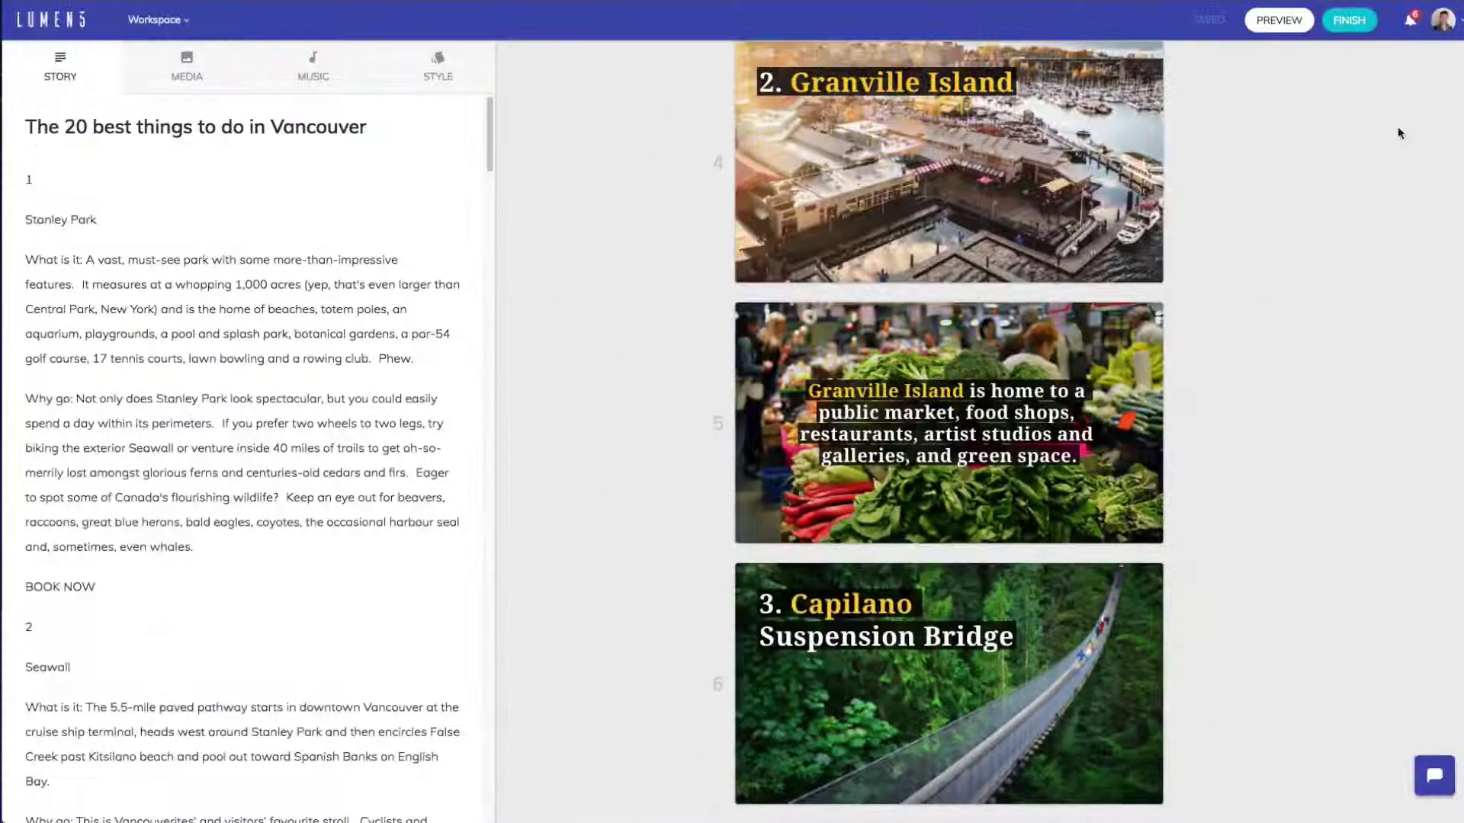
{"action": "scroll", "coordinate": [1398, 126], "scroll_direction": "up", "scroll_amount": 5}
{"action": "scroll", "coordinate": [1398, 125], "scroll_direction": "up", "scroll_amount": 5}
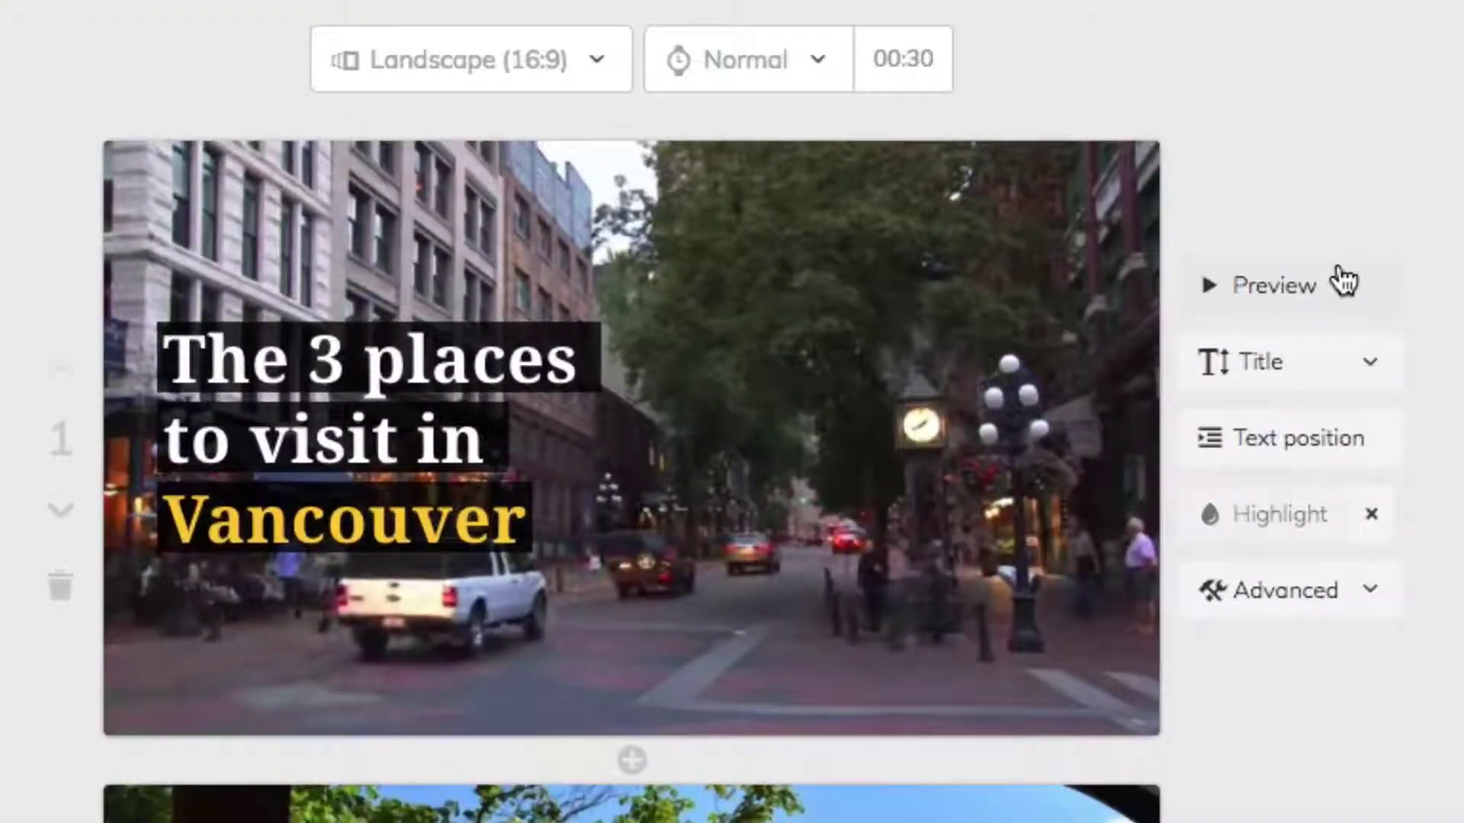
Preview the 'The 3 places to visit in Vancouver' title slide's video
{"action": "left_click", "coordinate": [1344, 282]}
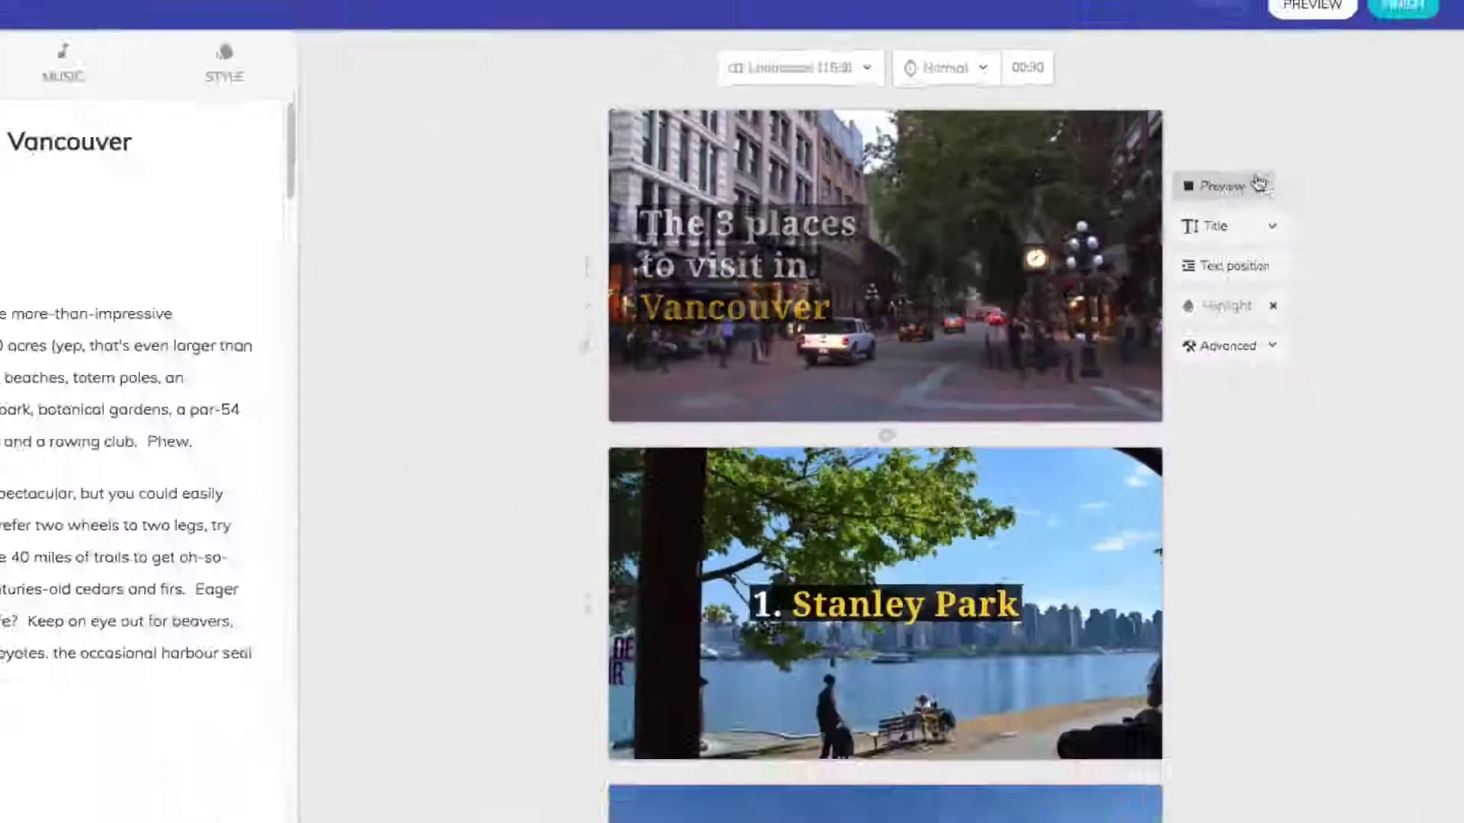
{"action": "scroll", "coordinate": [1417, 167], "scroll_direction": "down", "scroll_amount": 5}
{"action": "scroll", "coordinate": [1418, 167], "scroll_direction": "down", "scroll_amount": 2}
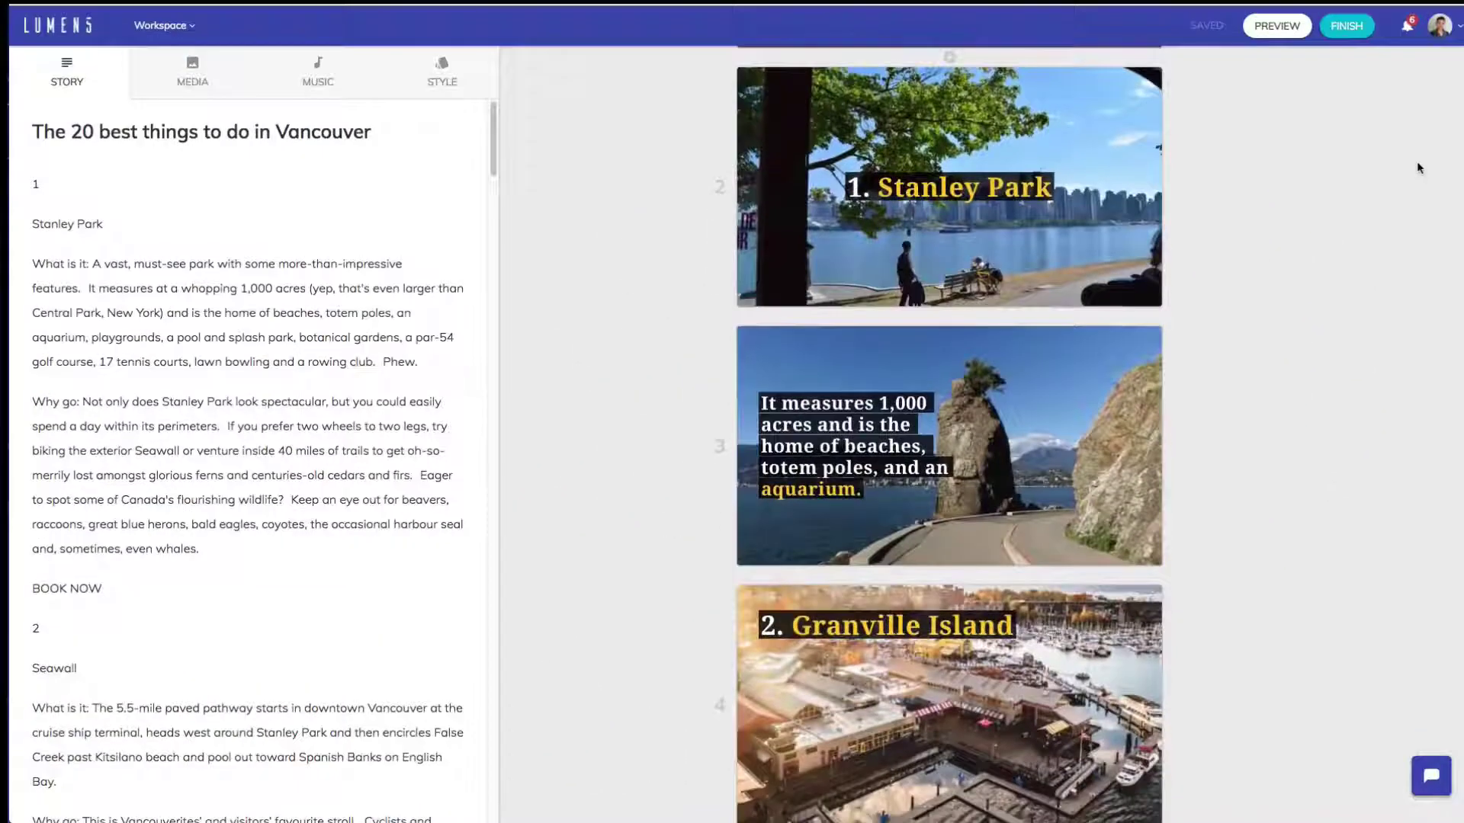